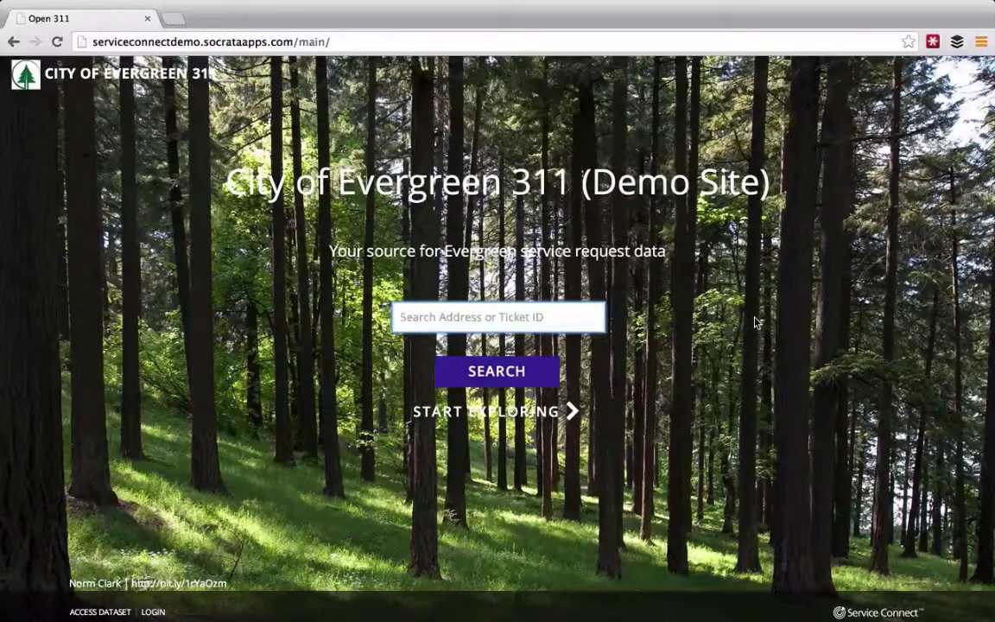
# - Search the 311 service request data for a ticket by pasting in its ticket ID
pyautogui.hotkey('ctrl', 'v')
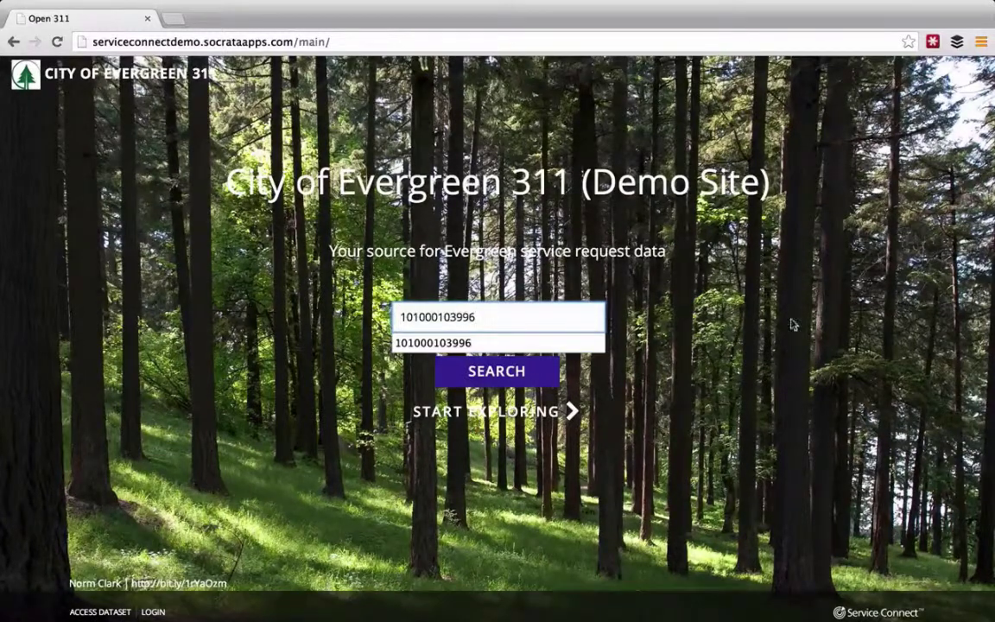
pyautogui.press('Tab')
pyautogui.press('Return')
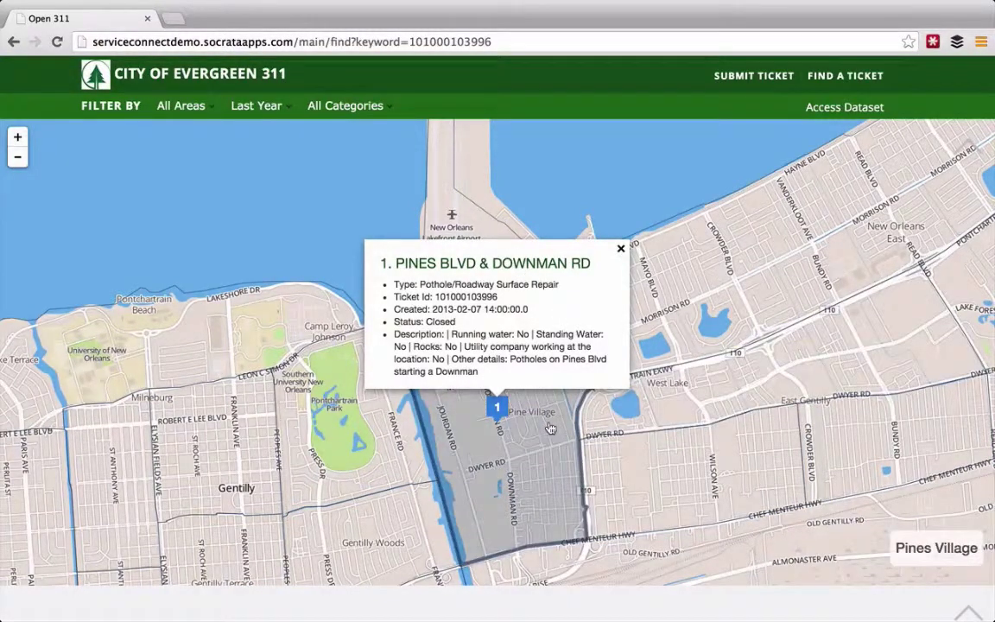
# - Expand the found ticket's row under Ticket Details and review its full description, dates, issue type and location
pyautogui.scroll(-1, 547, 429)
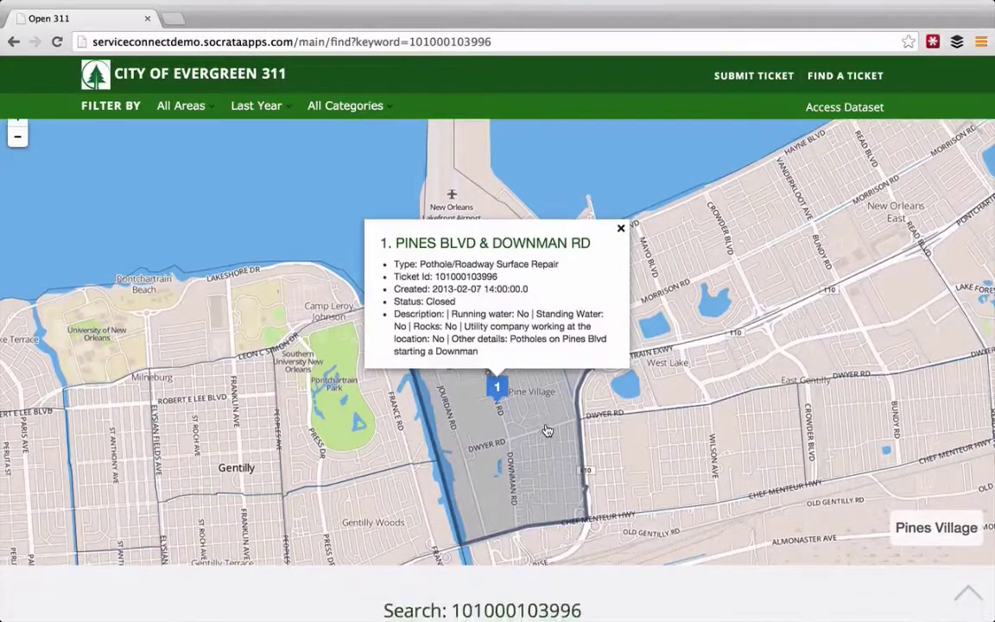
pyautogui.scroll(-5, 546, 429)
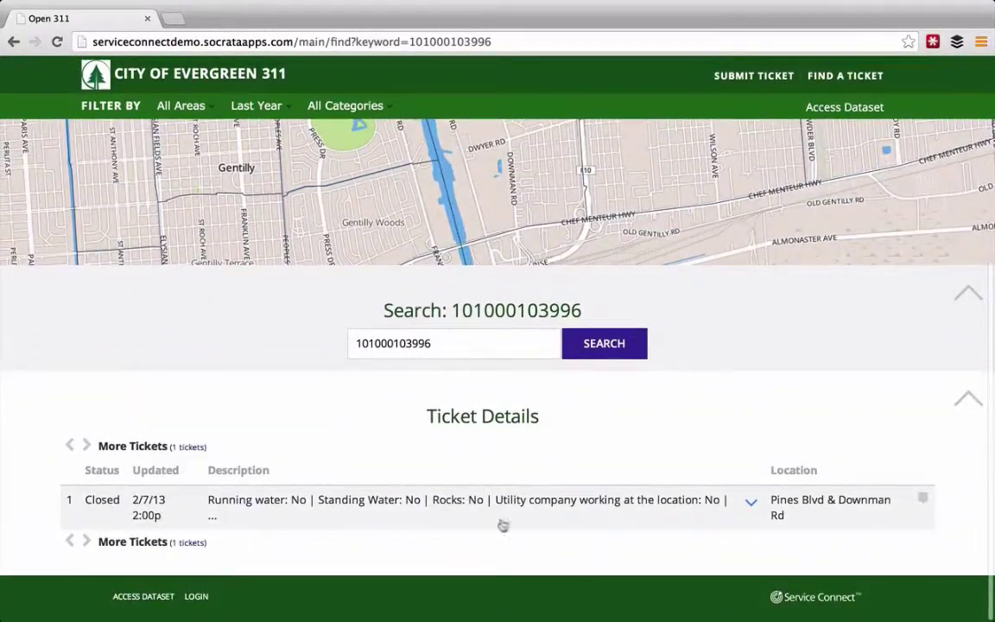
pyautogui.click(750, 502)
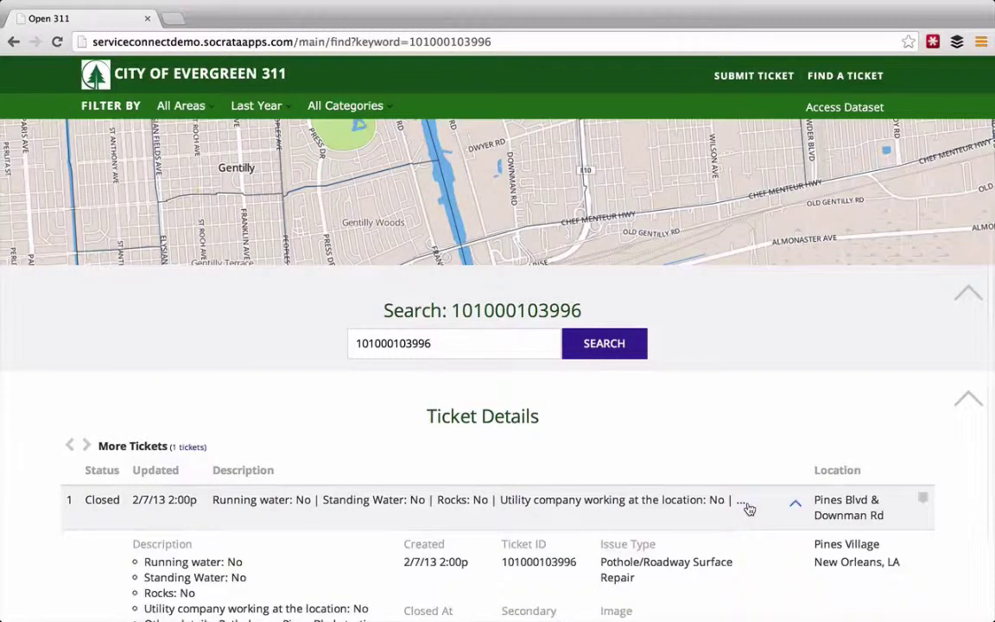
pyautogui.scroll(-1, 742, 521)
pyautogui.scroll(-3, 743, 518)
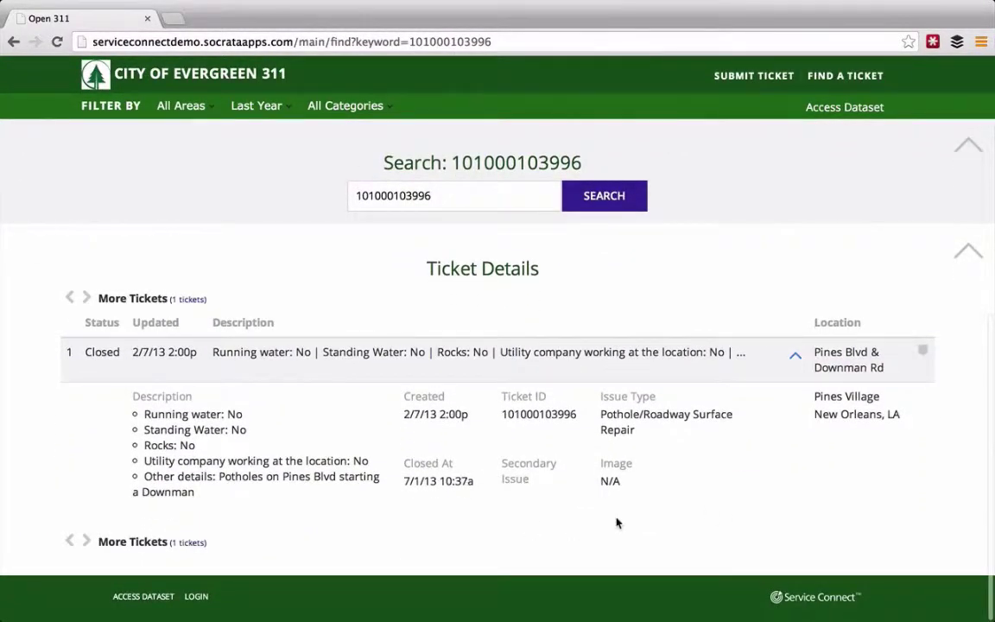
pyautogui.scroll(4, 644, 483)
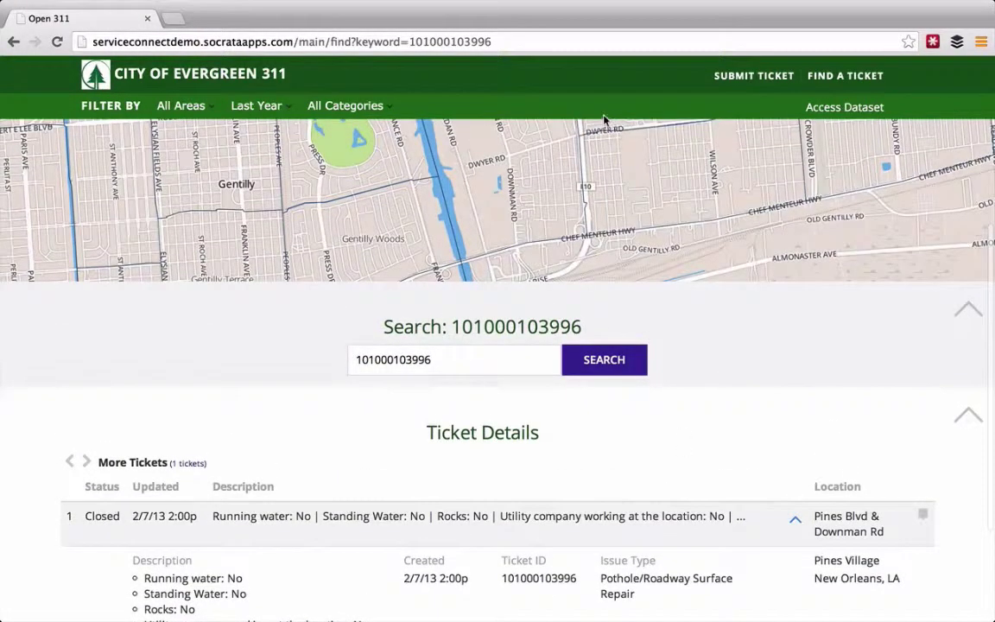
# - Return to the site's start page, clear the ticket ID from the search field and start exploring the categories
pyautogui.click(15, 42)
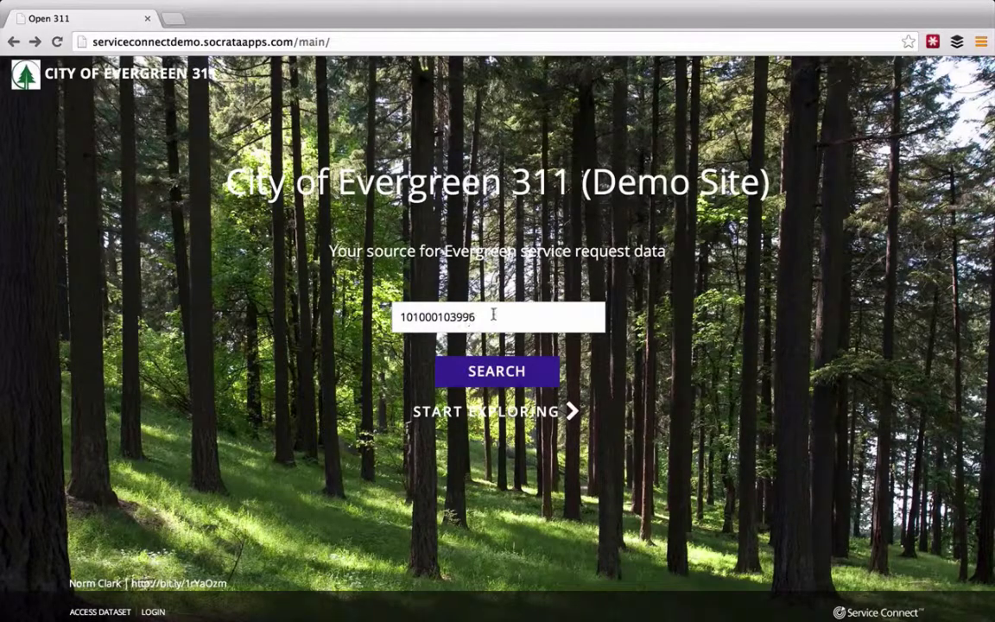
pyautogui.moveTo(493, 316); pyautogui.dragTo(324, 321)
pyautogui.press('BackSpace')
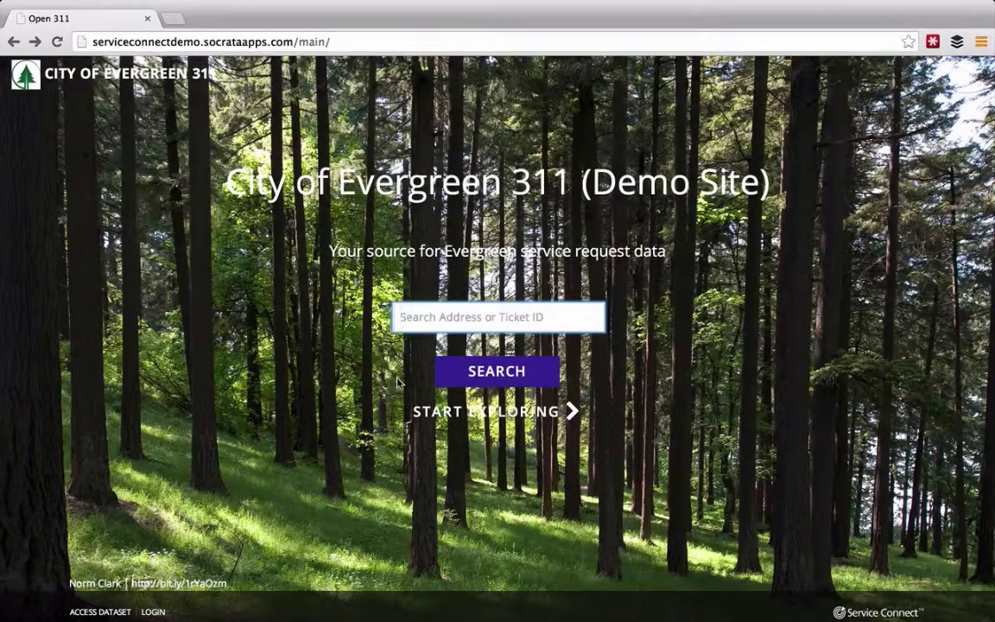
pyautogui.click(481, 412)
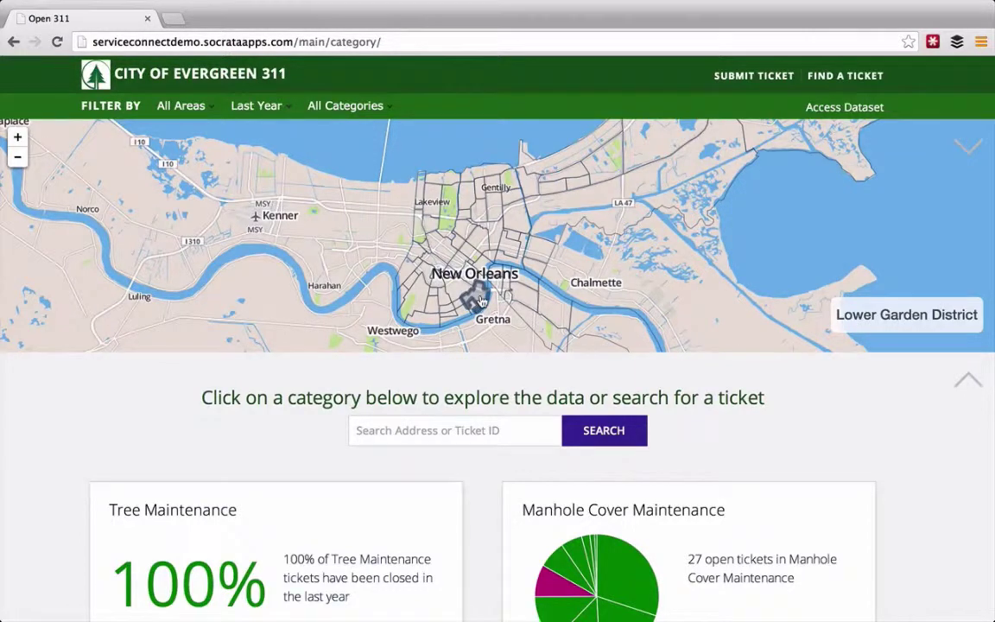
# - Examine the Tree Maintenance, Manhole Cover Maintenance, Sidewalk Repair and Street Light category cards
pyautogui.scroll(-1, 687, 404)
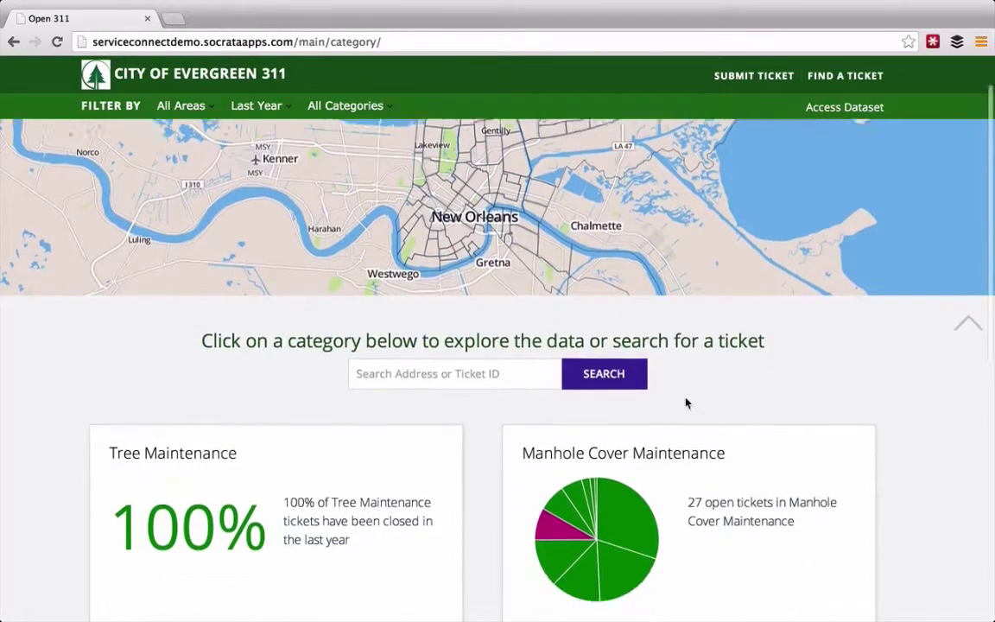
pyautogui.scroll(-3, 686, 403)
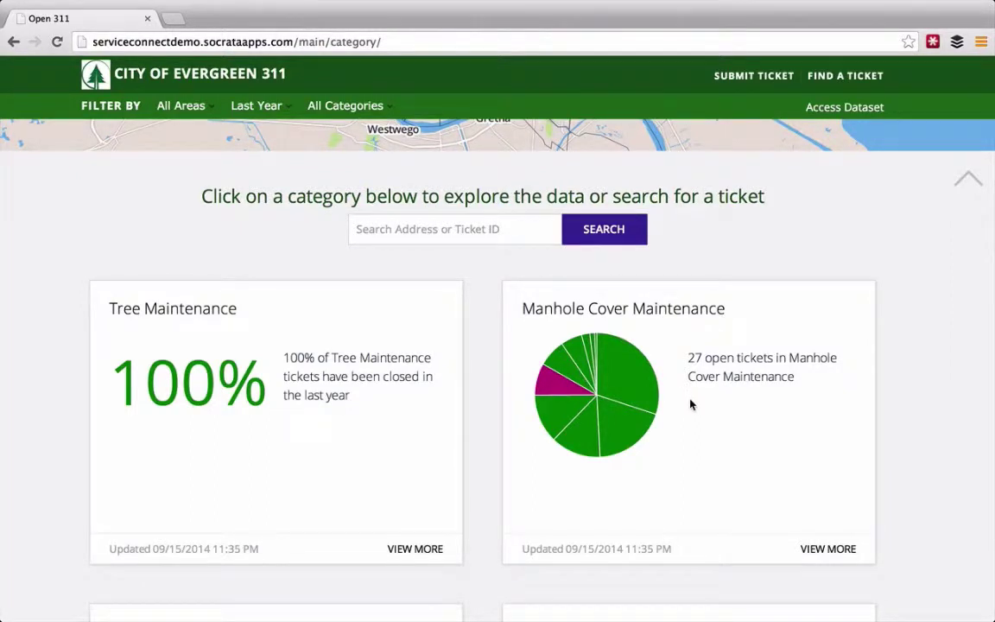
pyautogui.scroll(-1, 690, 403)
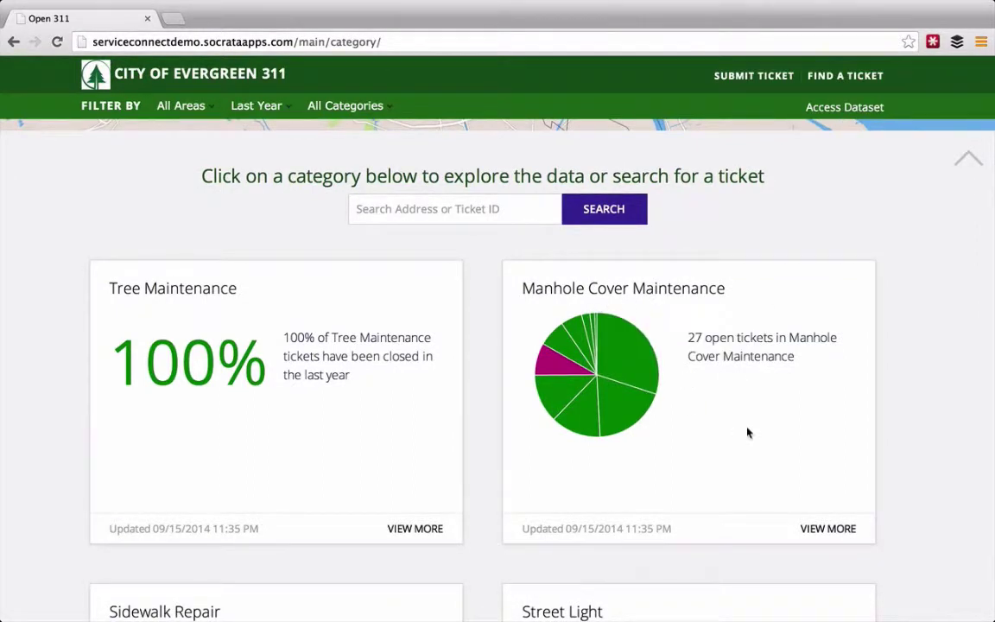
pyautogui.scroll(-5, 748, 429)
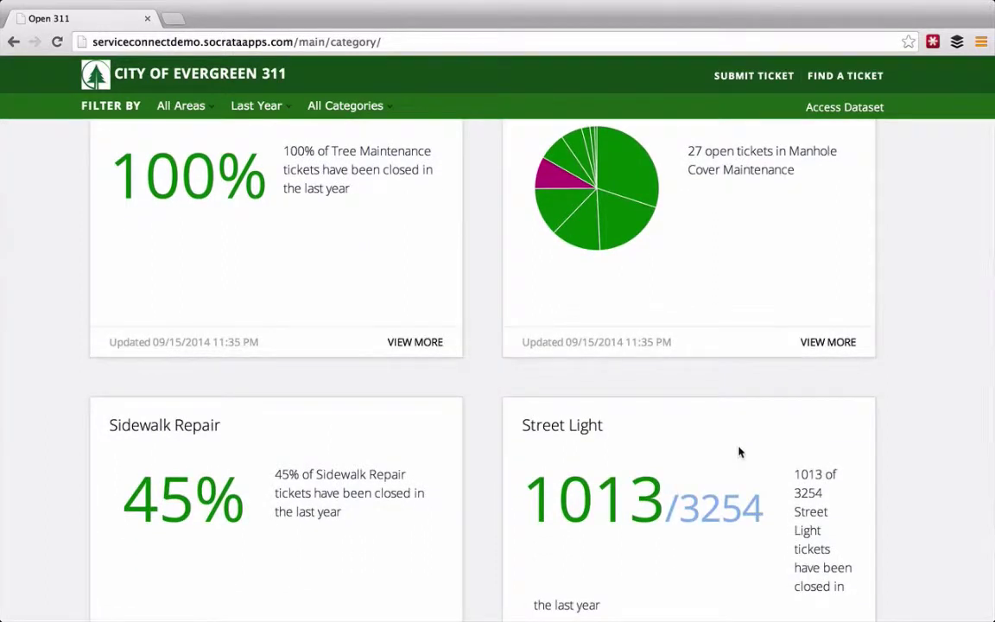
pyautogui.scroll(-1, 682, 534)
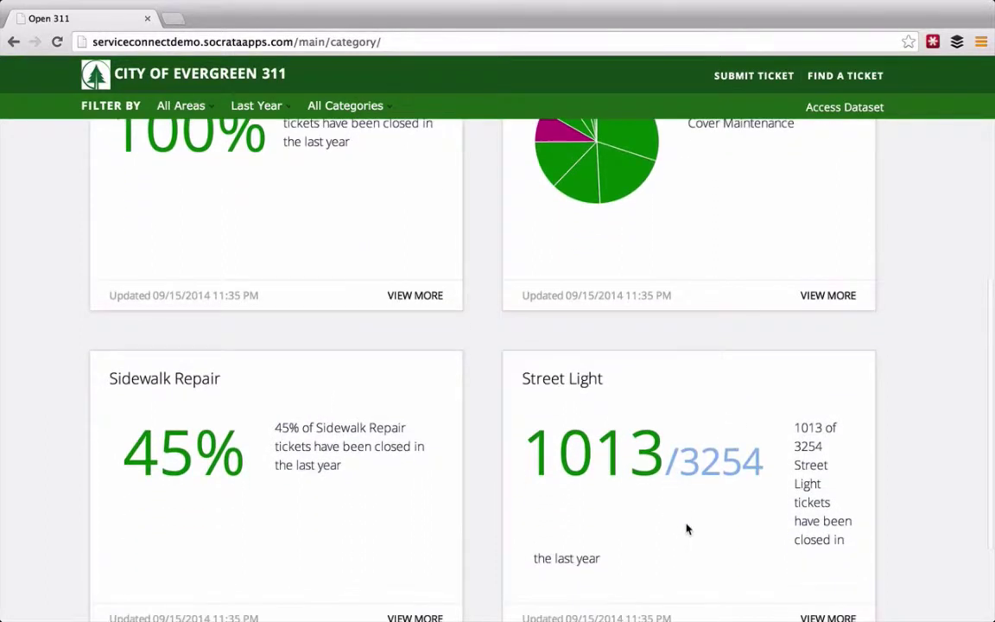
pyautogui.scroll(-2, 686, 528)
pyautogui.scroll(-1, 690, 516)
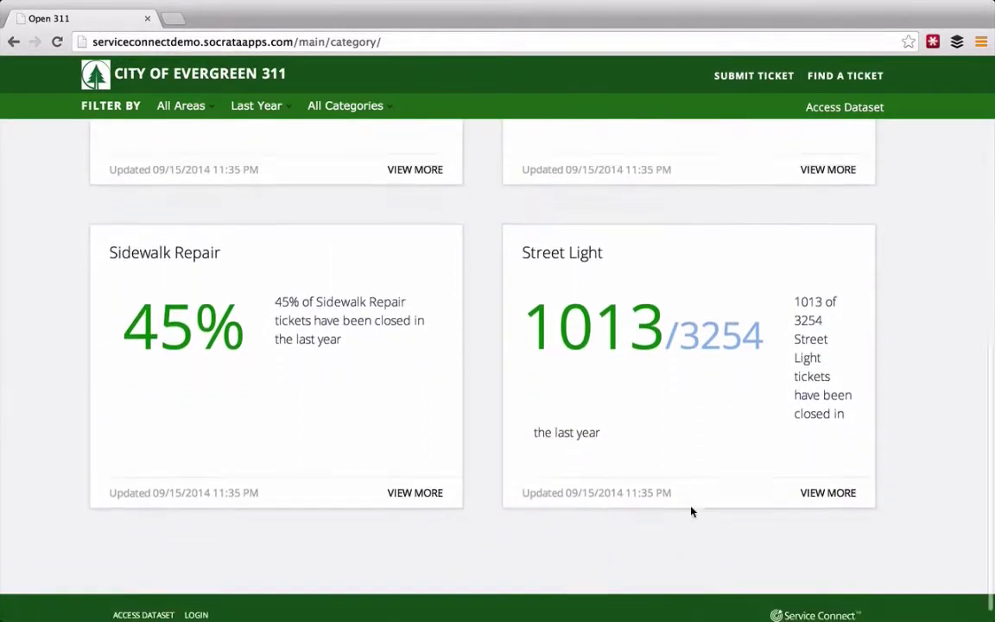
pyautogui.scroll(4, 691, 512)
pyautogui.scroll(4, 691, 512)
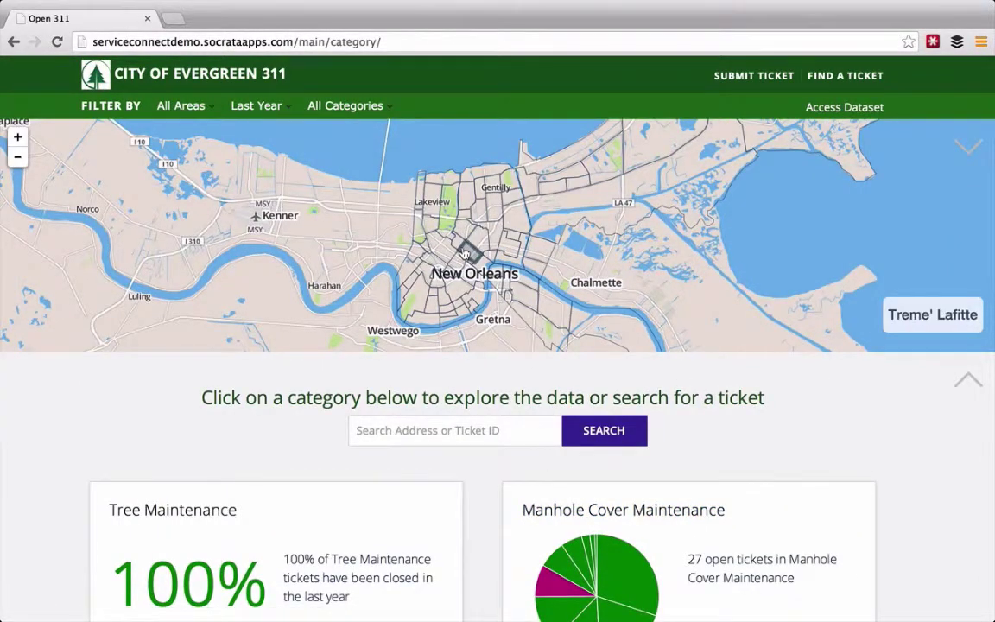
# - Open the Treme' Lafitte area from the map and review its submitted, closed and open ticket charts
pyautogui.click(557, 298)
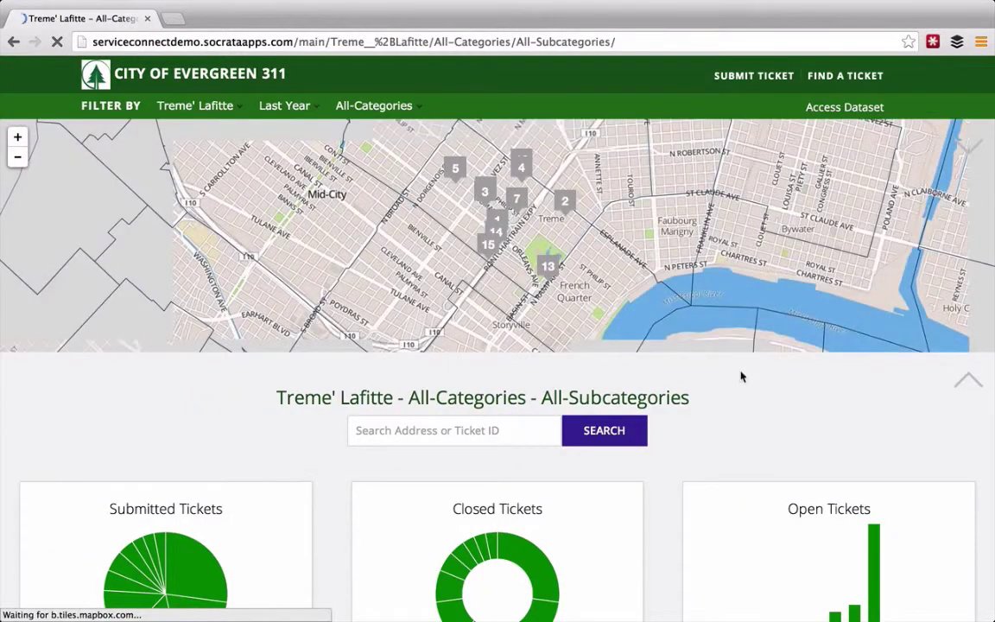
pyautogui.scroll(-1, 727, 386)
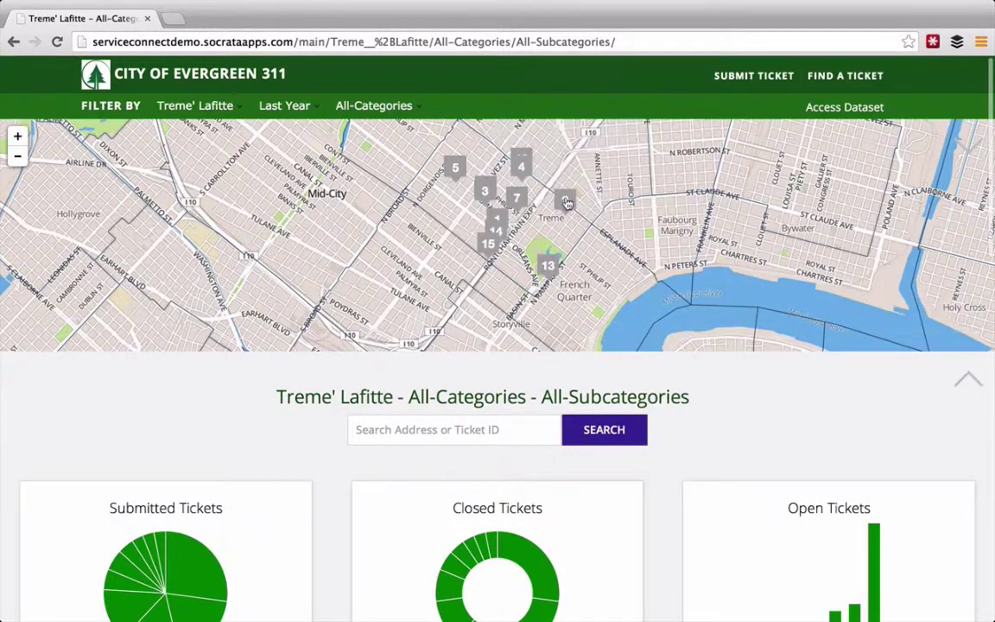
pyautogui.scroll(-1, 688, 425)
pyautogui.scroll(-3, 689, 425)
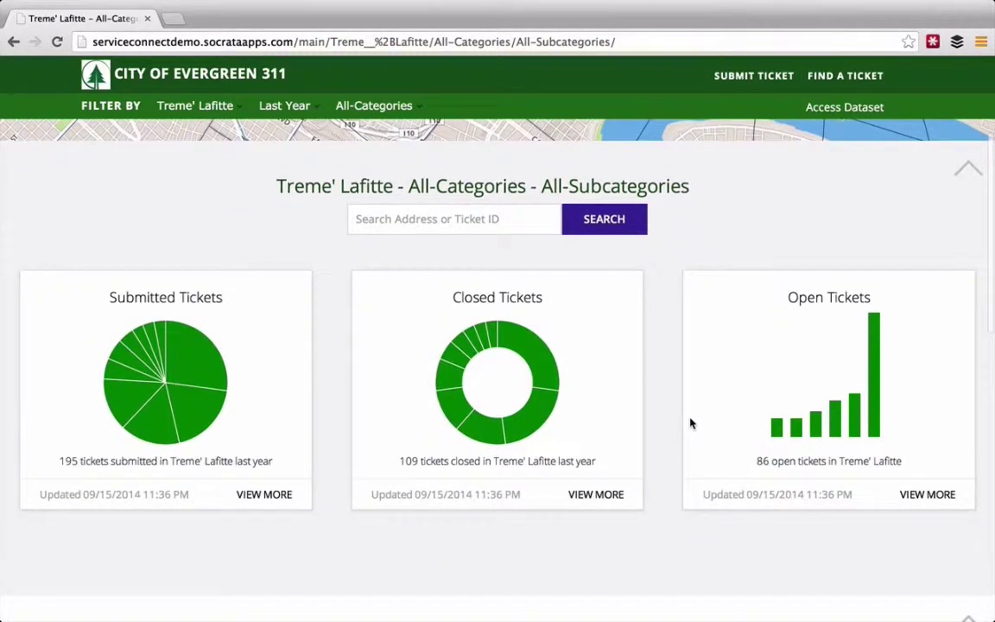
pyautogui.scroll(3, 690, 423)
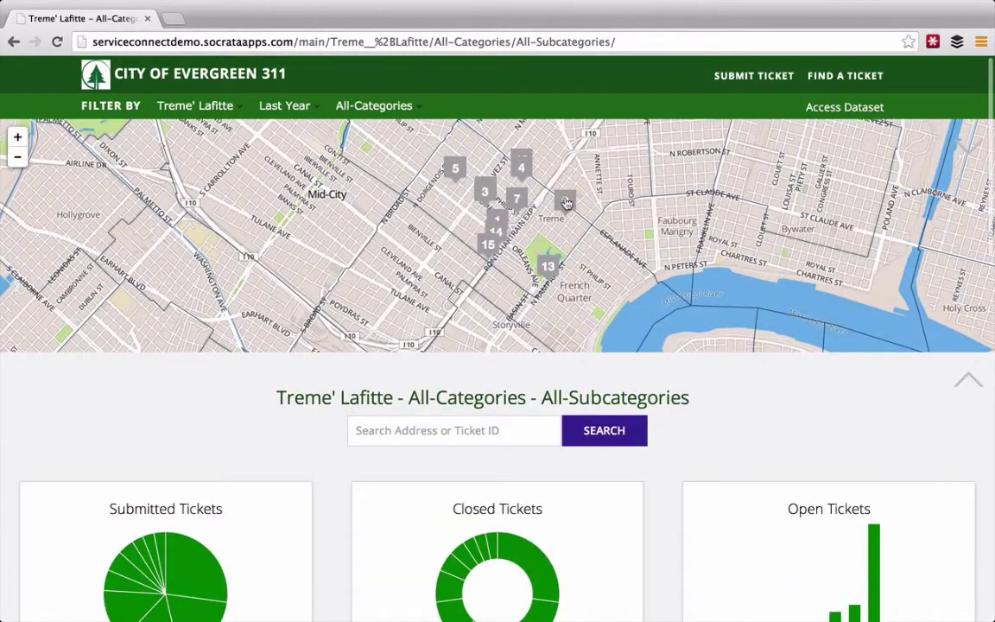
# - Show the ticket details for map markers 2 and 15, and return to the category overview
pyautogui.click(566, 202)
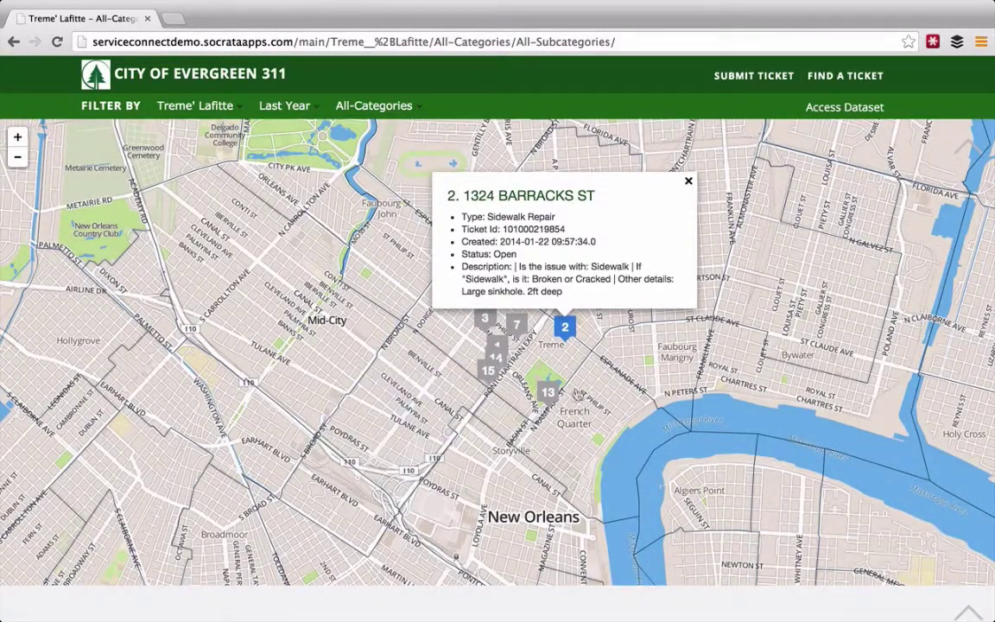
pyautogui.click(489, 371)
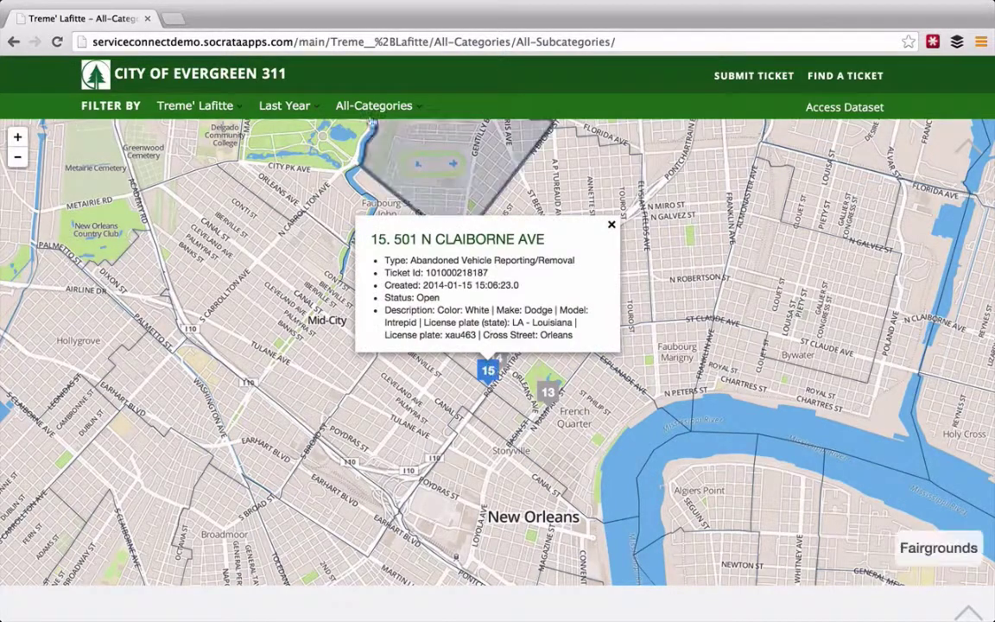
pyautogui.click(14, 42)
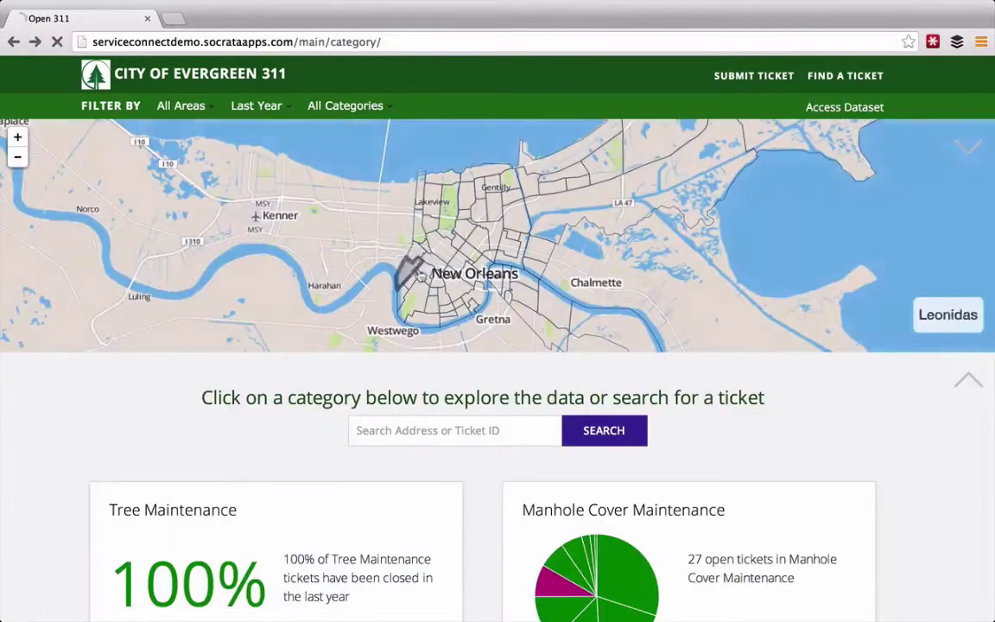
# - Look through the available filter options for areas, time periods and categories
pyautogui.click(199, 109)
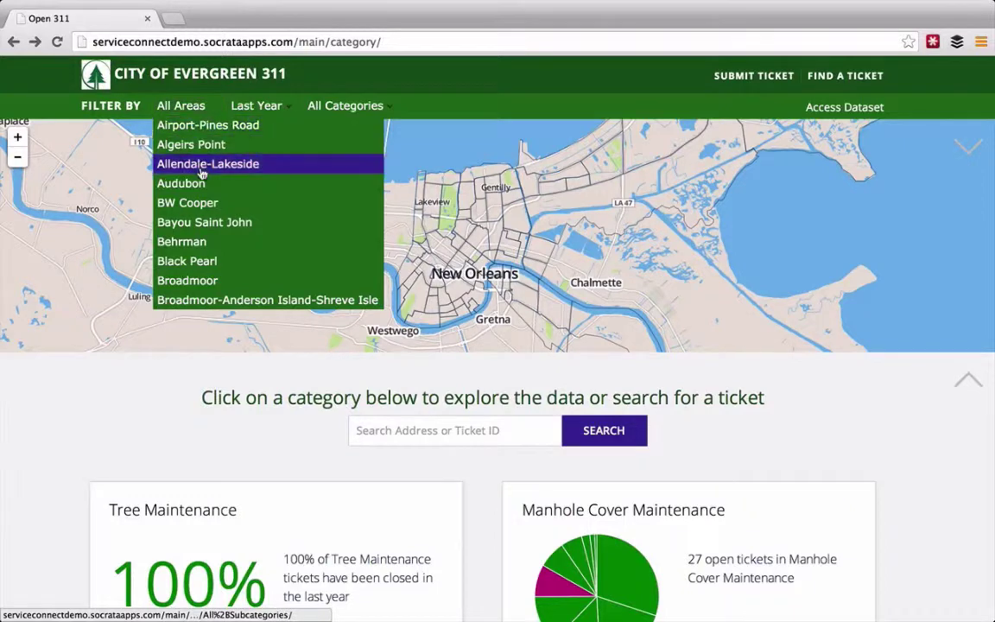
pyautogui.moveTo(282, 113)
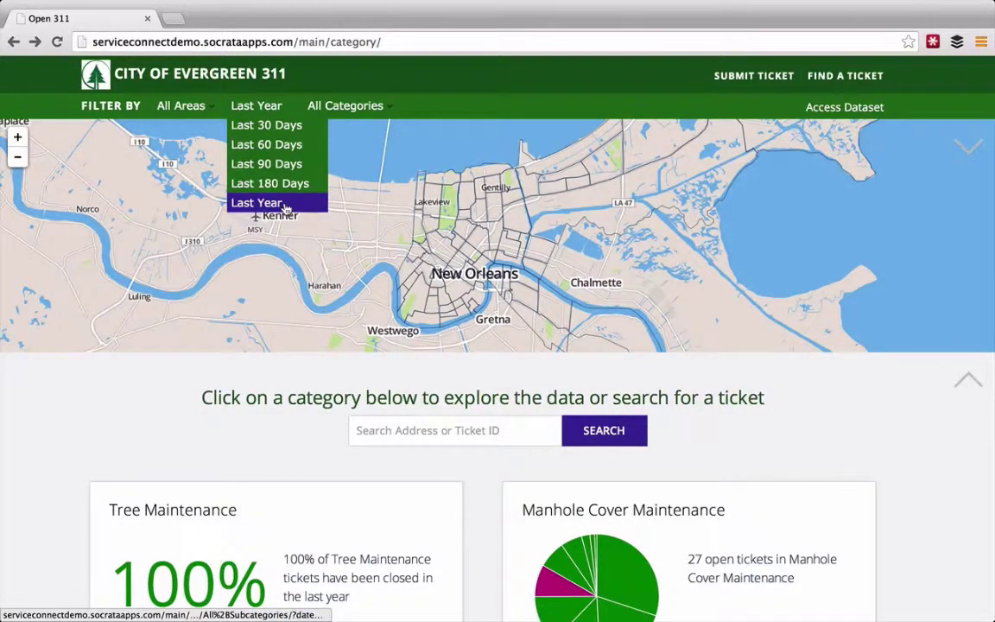
pyautogui.moveTo(378, 106)
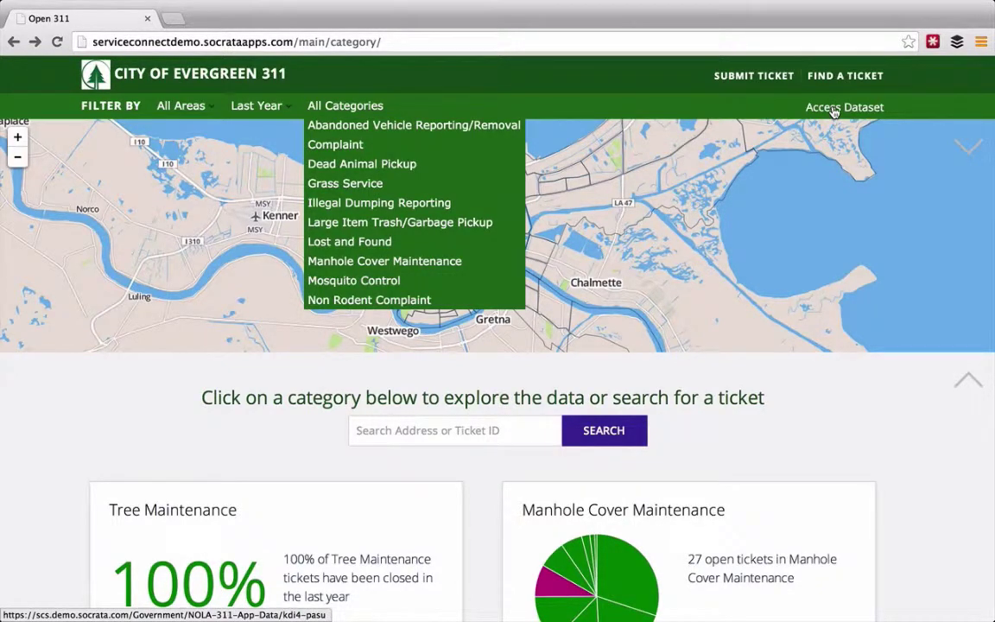
# - Go from the category overview to the administrator login to reach the site's City Settings
pyautogui.scroll(-10, 833, 112)
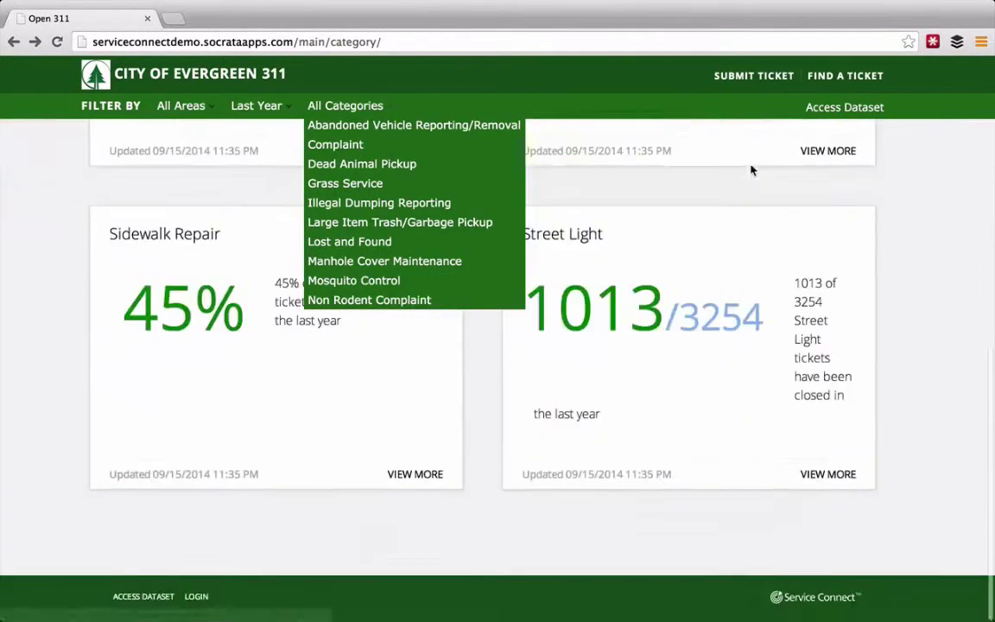
pyautogui.moveTo(950, 333); pyautogui.dragTo(674, 529)
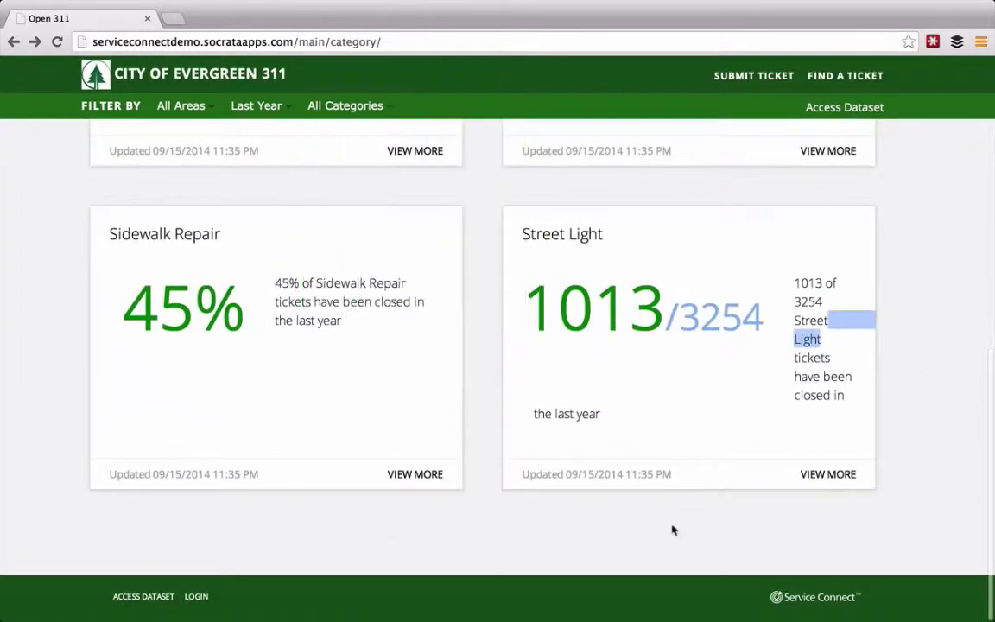
pyautogui.click(197, 597)
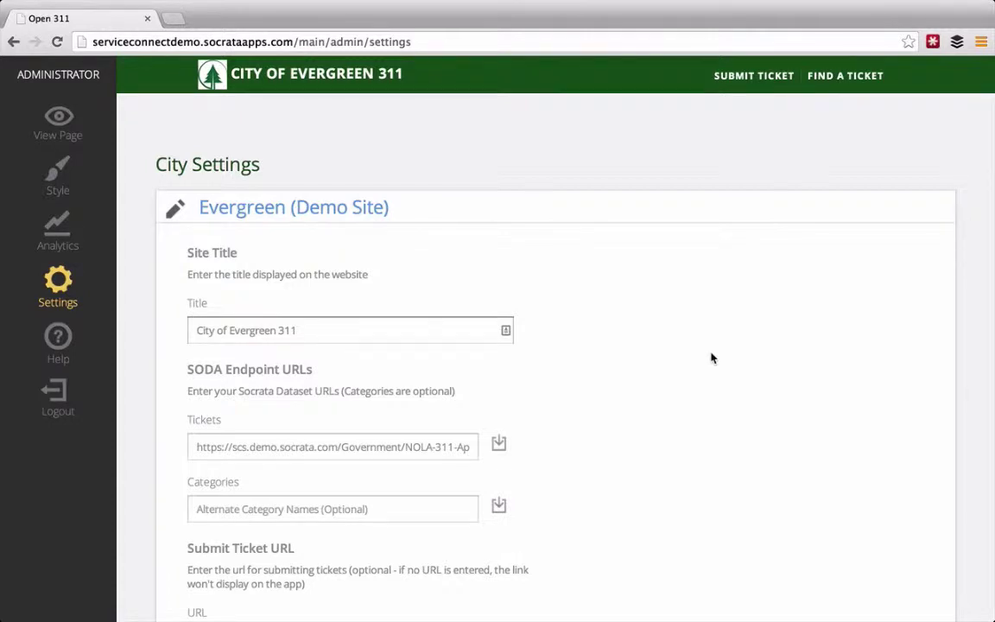
# - Review the City Settings, from the site title and dataset URLs to the chart time period, shapefile, logo and splash background uploads
pyautogui.scroll(-1, 712, 357)
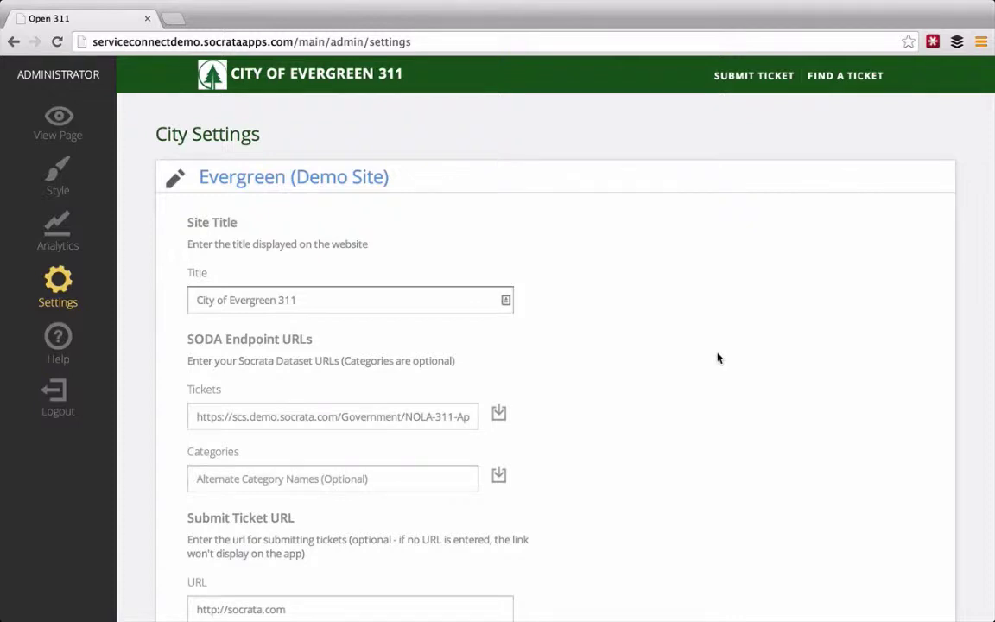
pyautogui.scroll(-1, 717, 357)
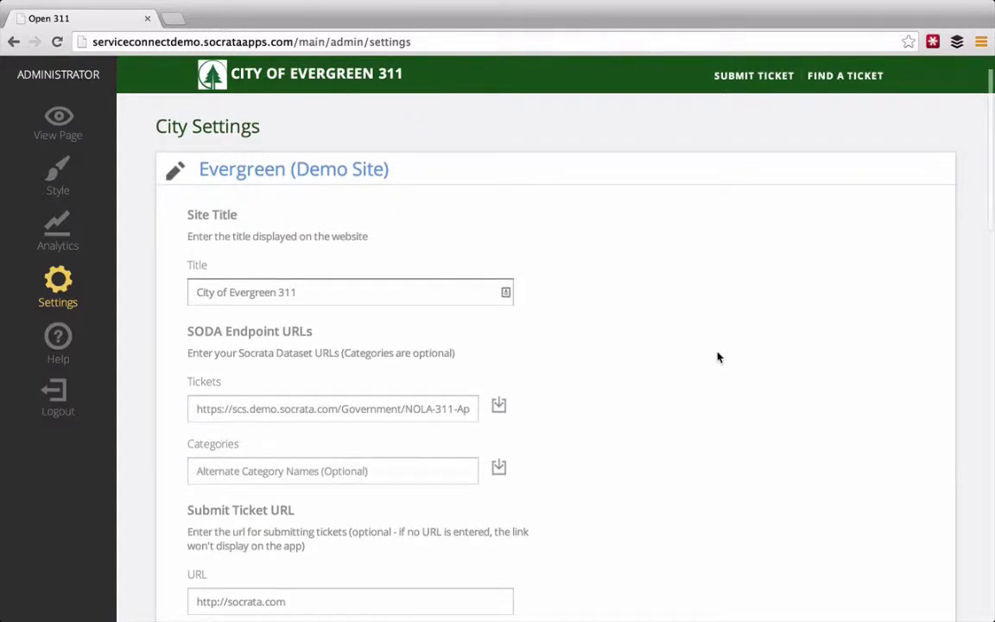
pyautogui.scroll(-5, 717, 356)
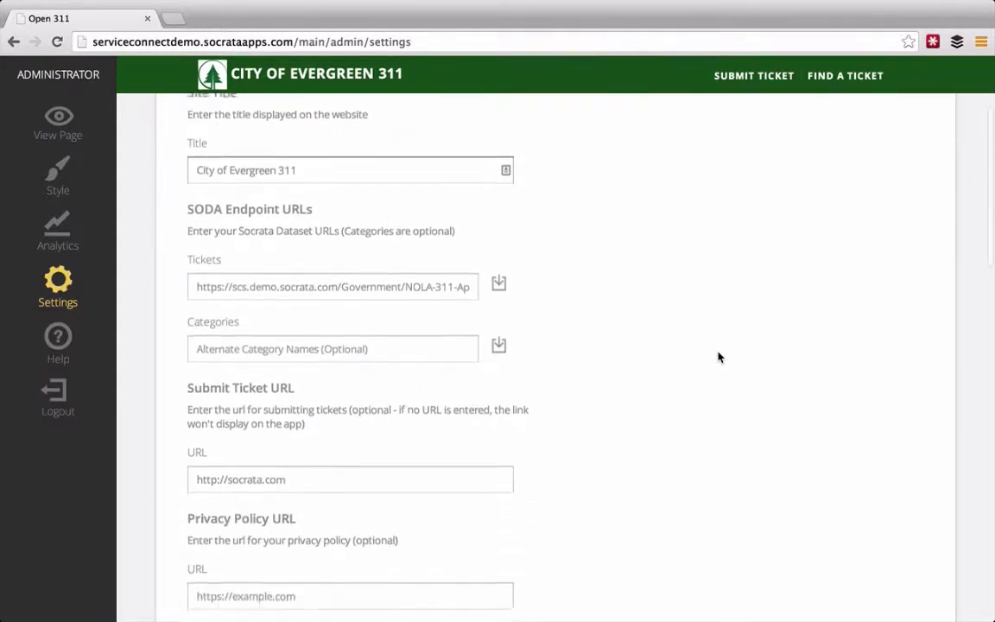
pyautogui.scroll(-1, 717, 357)
pyautogui.scroll(-3, 717, 357)
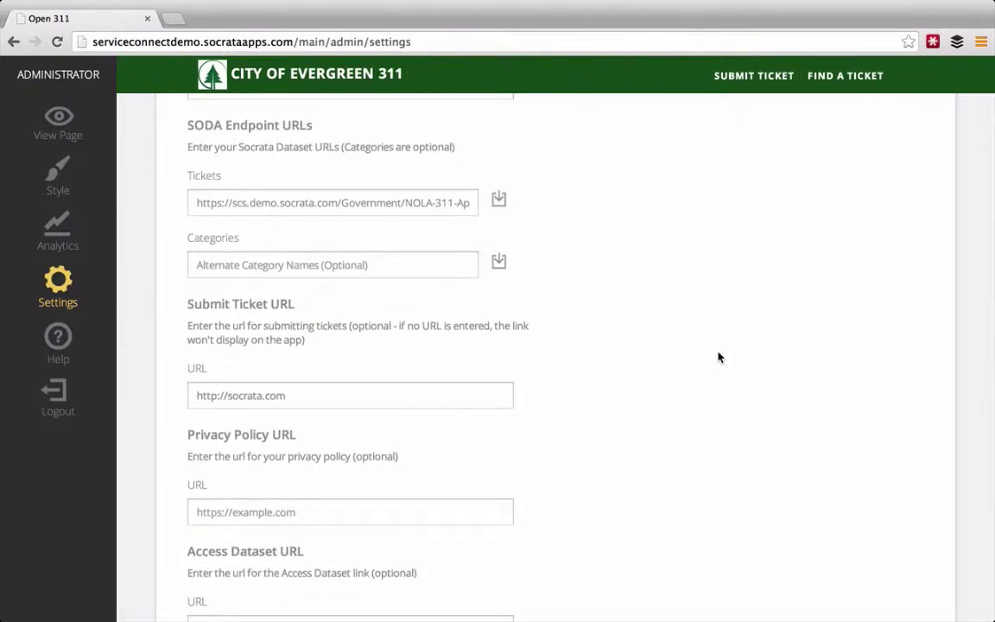
pyautogui.scroll(-10, 716, 357)
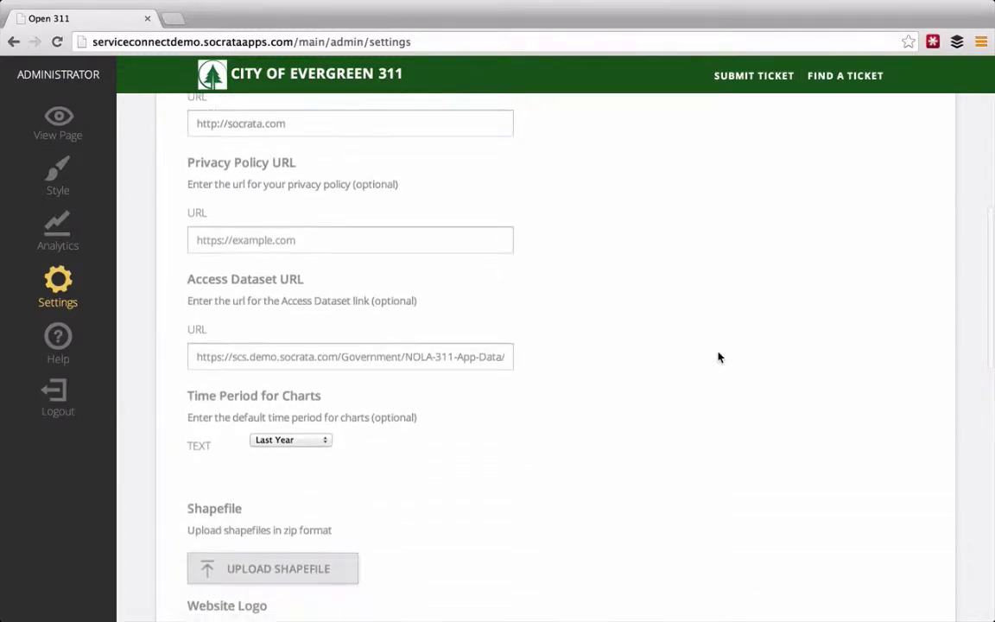
pyautogui.scroll(-5, 716, 356)
pyautogui.scroll(-2, 717, 357)
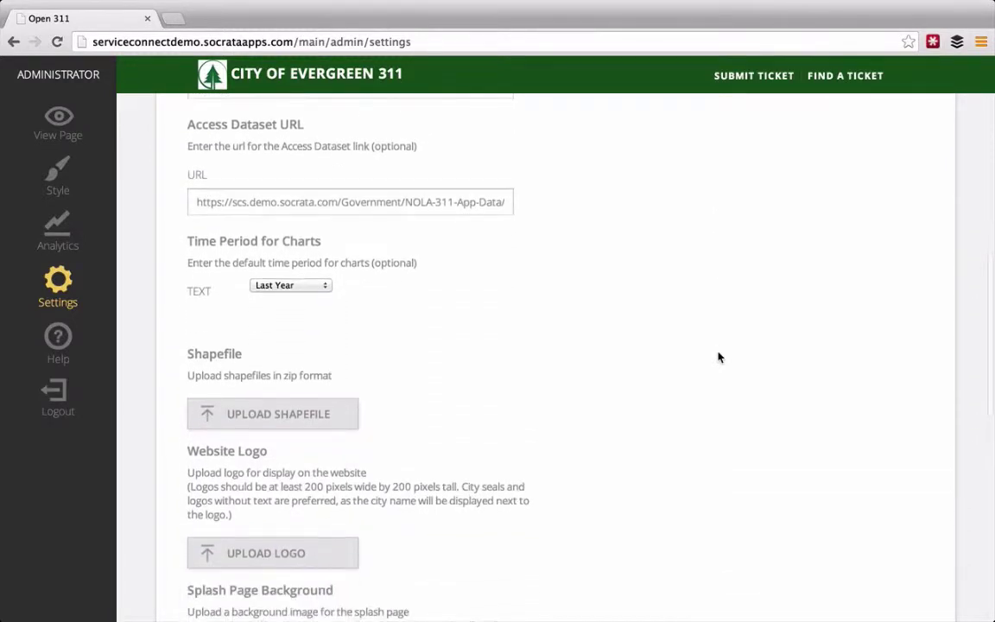
pyautogui.scroll(-3, 723, 356)
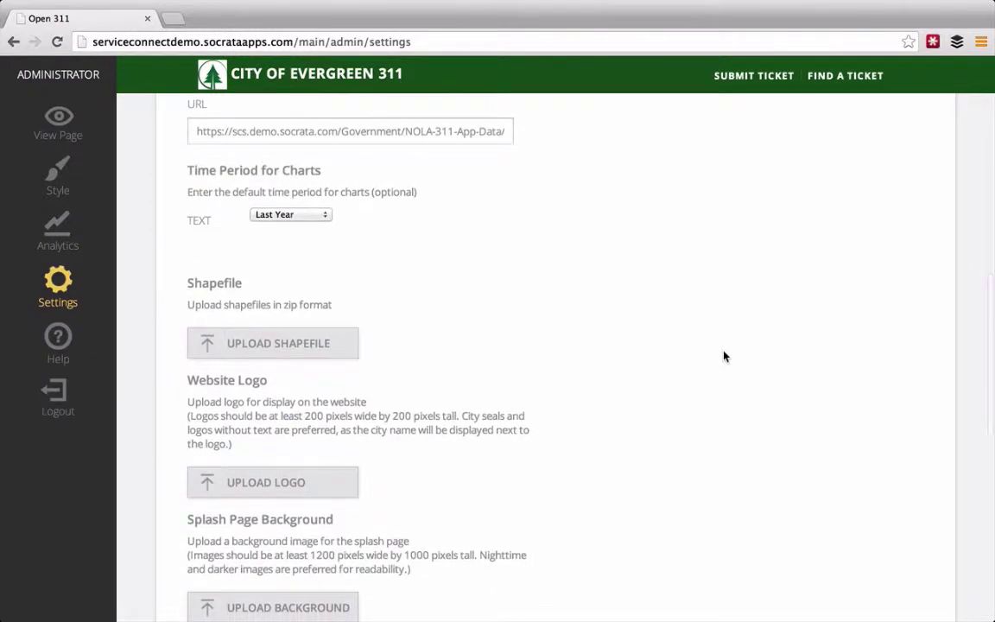
pyautogui.scroll(10, 723, 356)
pyautogui.scroll(10, 724, 356)
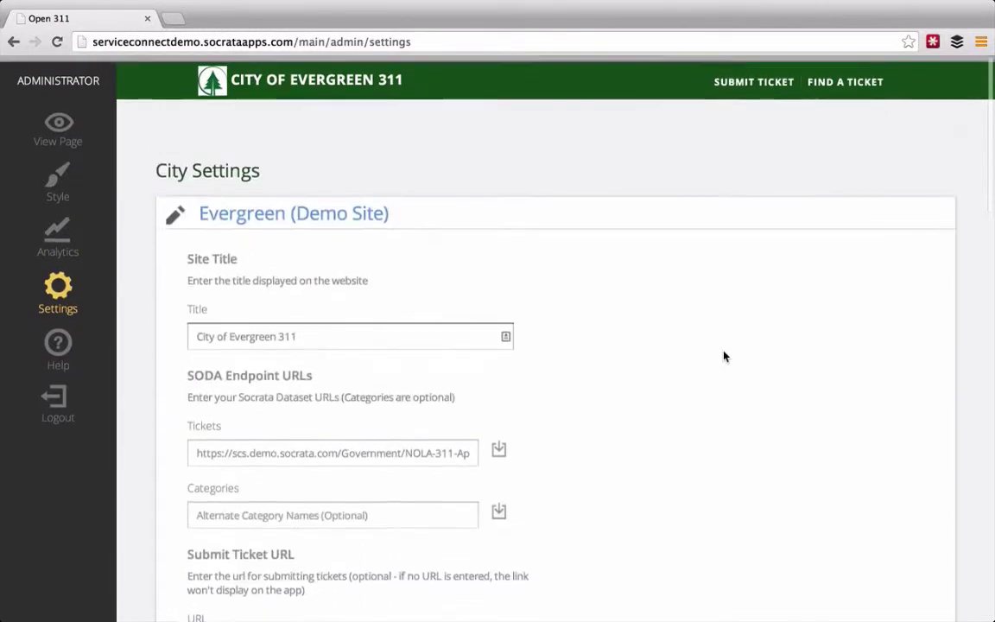
# - Go from the City Settings to the category overview page, look over its cards and switch the page to editing
pyautogui.click(63, 134)
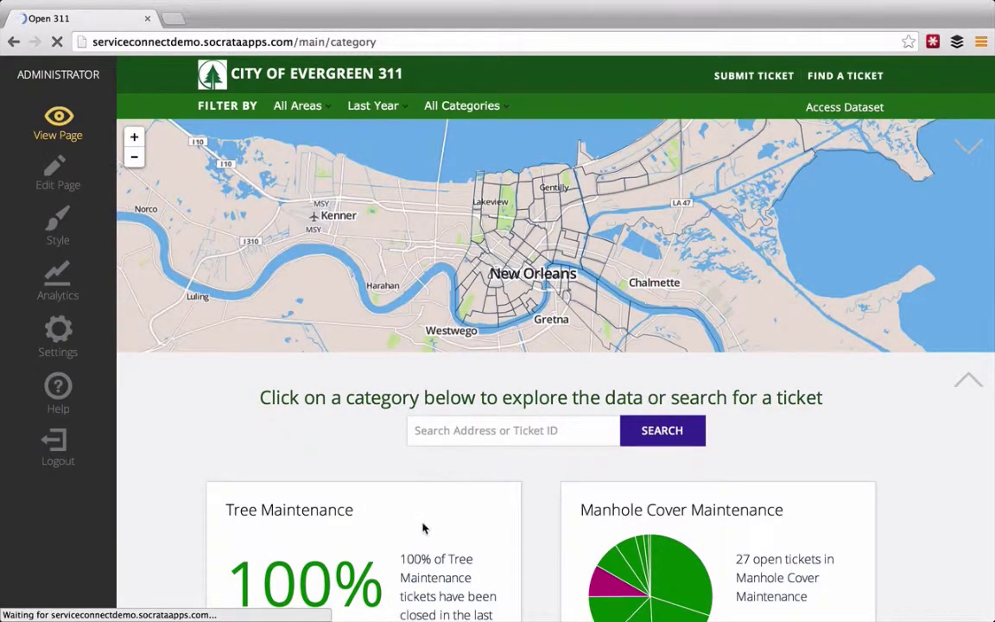
pyautogui.scroll(-4, 423, 528)
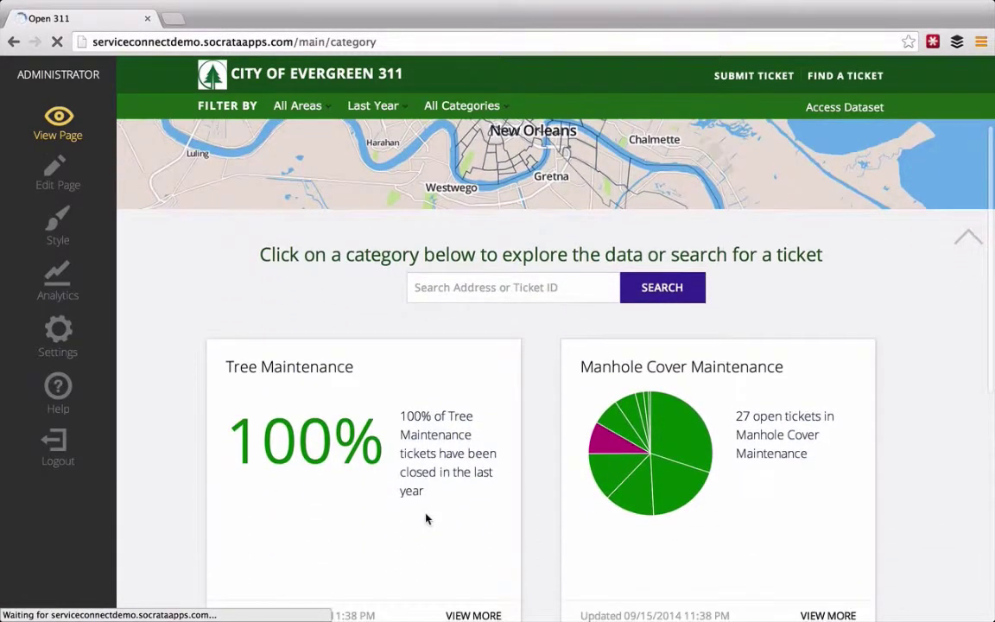
pyautogui.scroll(-2, 427, 518)
pyautogui.scroll(2, 427, 518)
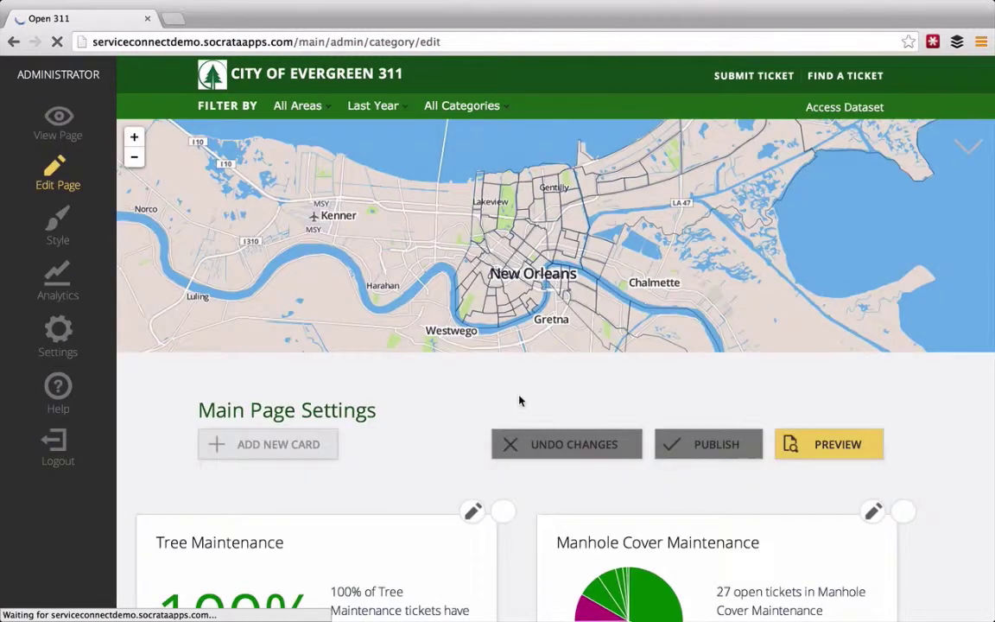
# - Change the Tree Maintenance card to category Road Shoulder Repair, content type Closed Tickets and statistic type Count, and save it
pyautogui.scroll(-1, 518, 399)
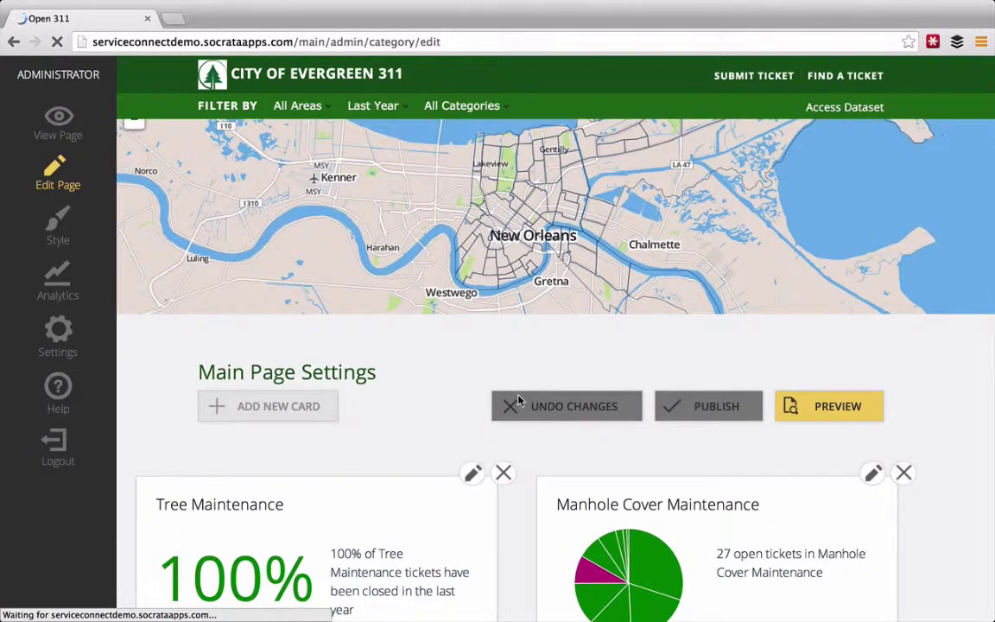
pyautogui.scroll(-1, 513, 396)
pyautogui.scroll(-1, 475, 427)
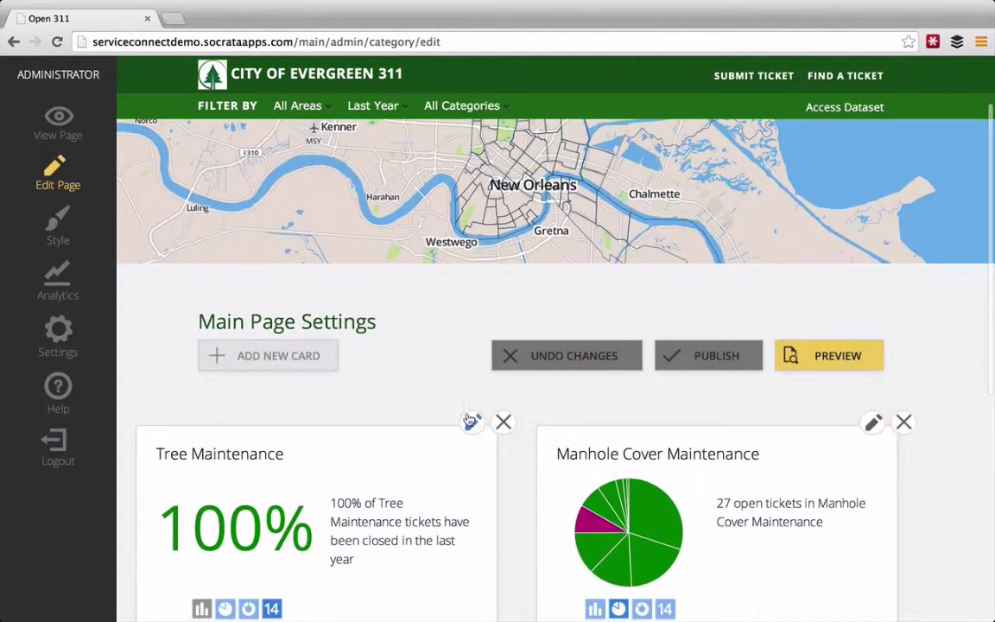
pyautogui.click(472, 422)
pyautogui.scroll(-2, 552, 426)
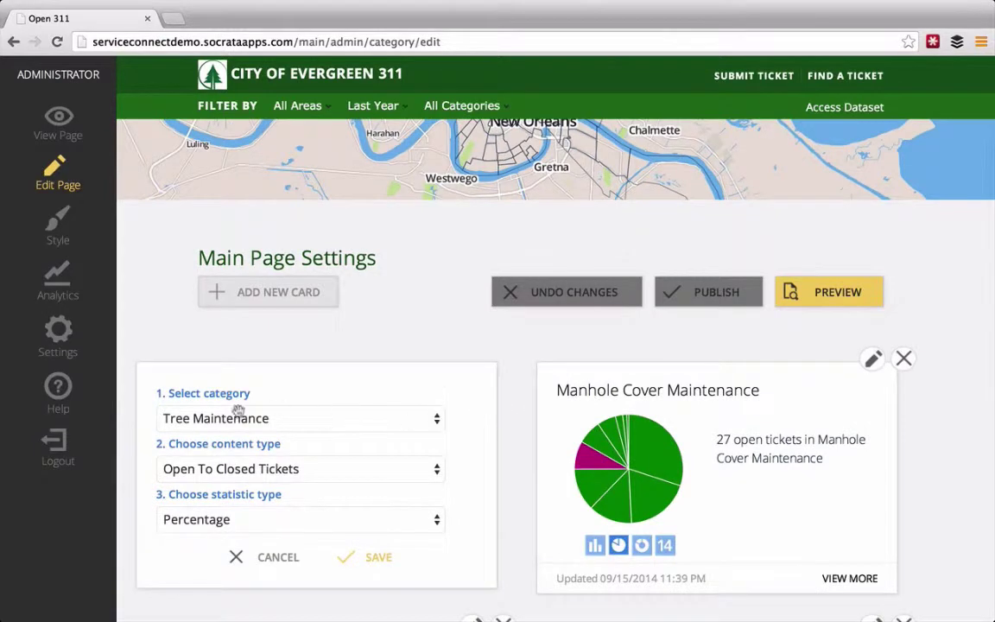
pyautogui.click(437, 419)
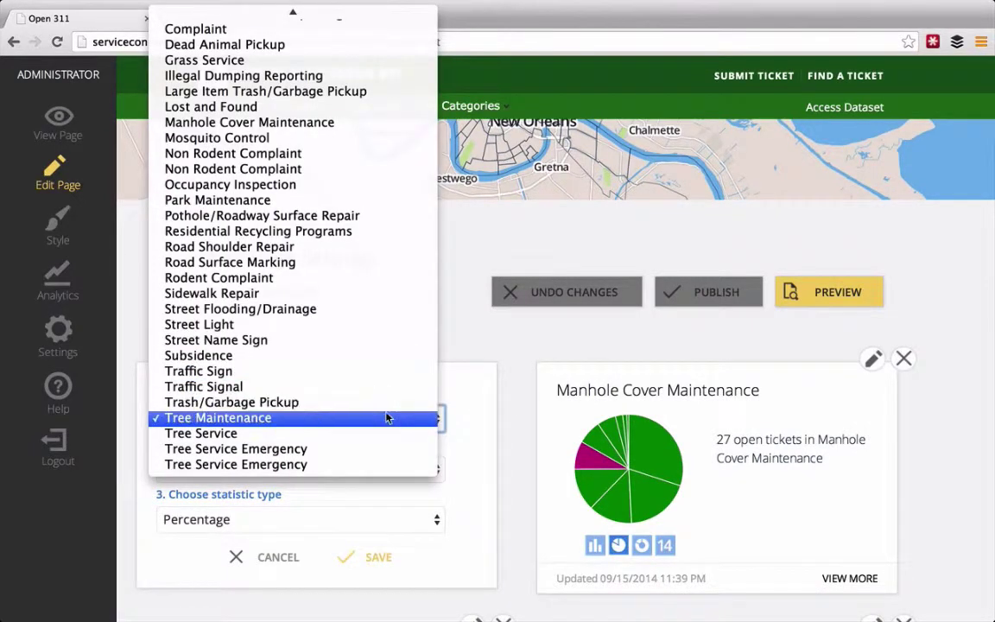
pyautogui.click(346, 250)
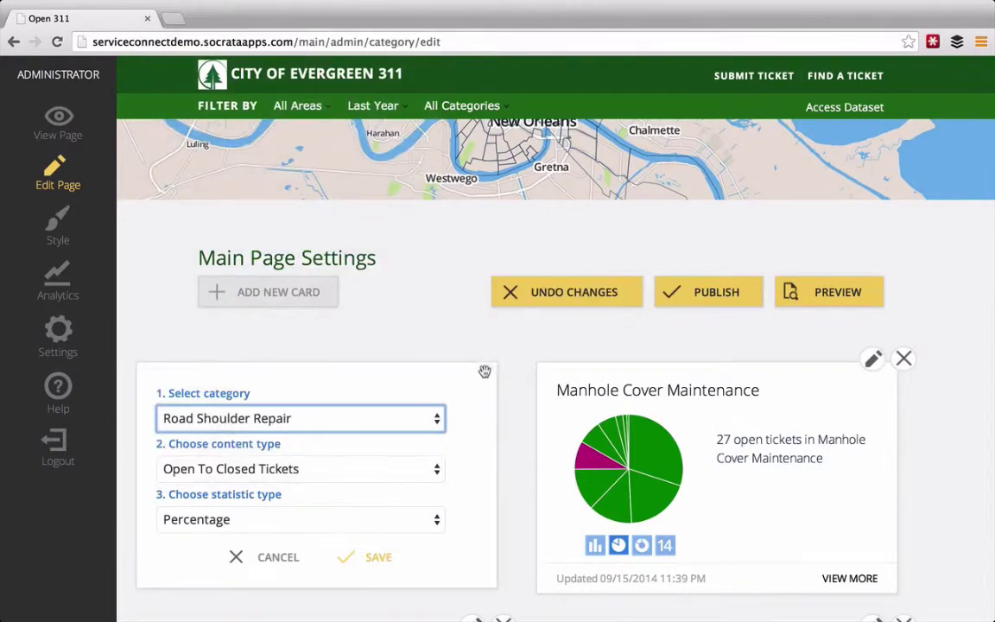
pyautogui.click(438, 476)
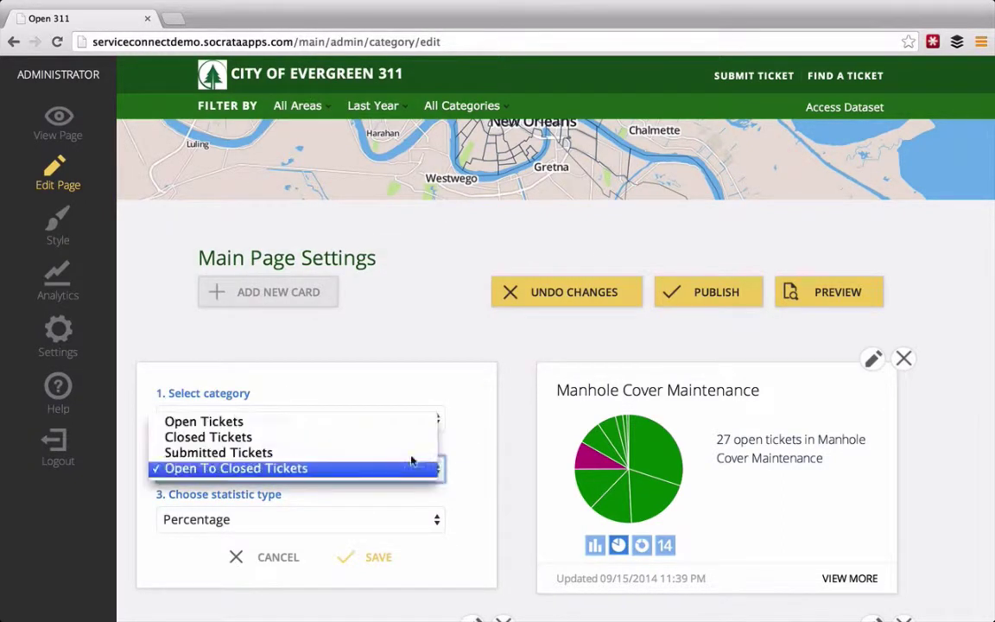
pyautogui.click(382, 438)
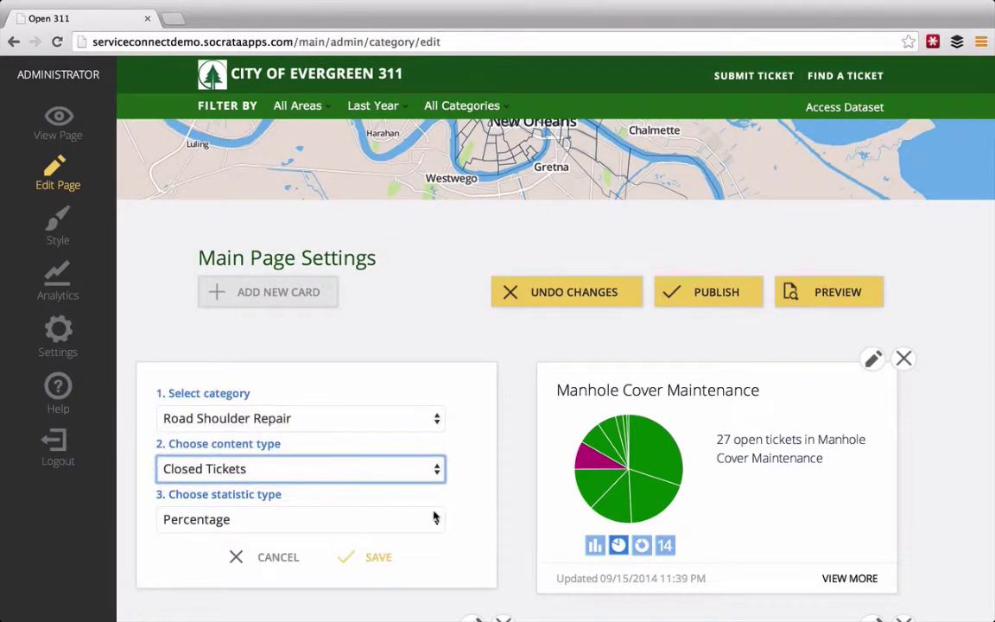
pyautogui.click(438, 518)
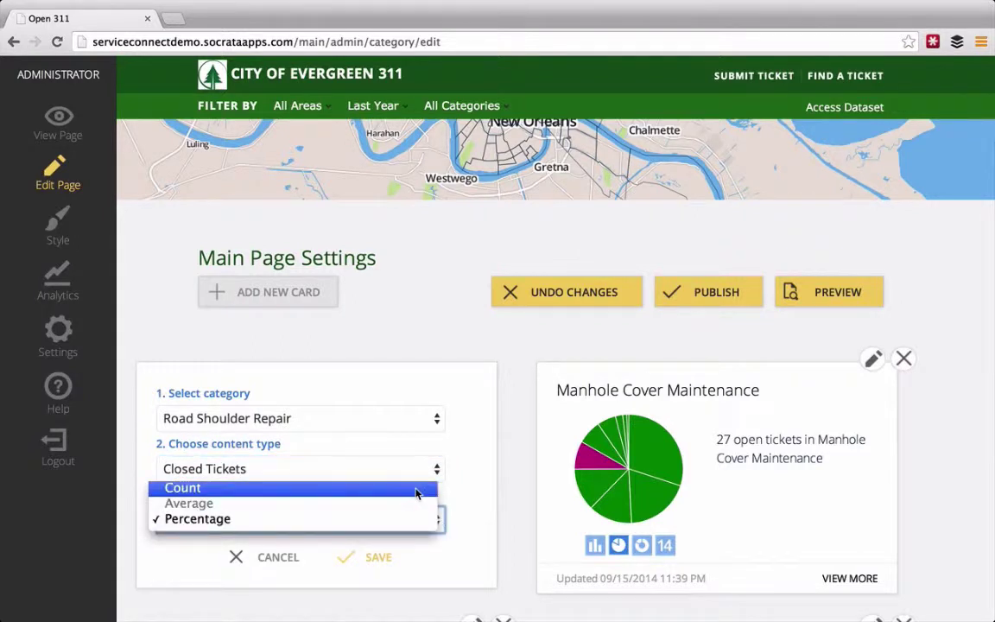
pyautogui.click(414, 490)
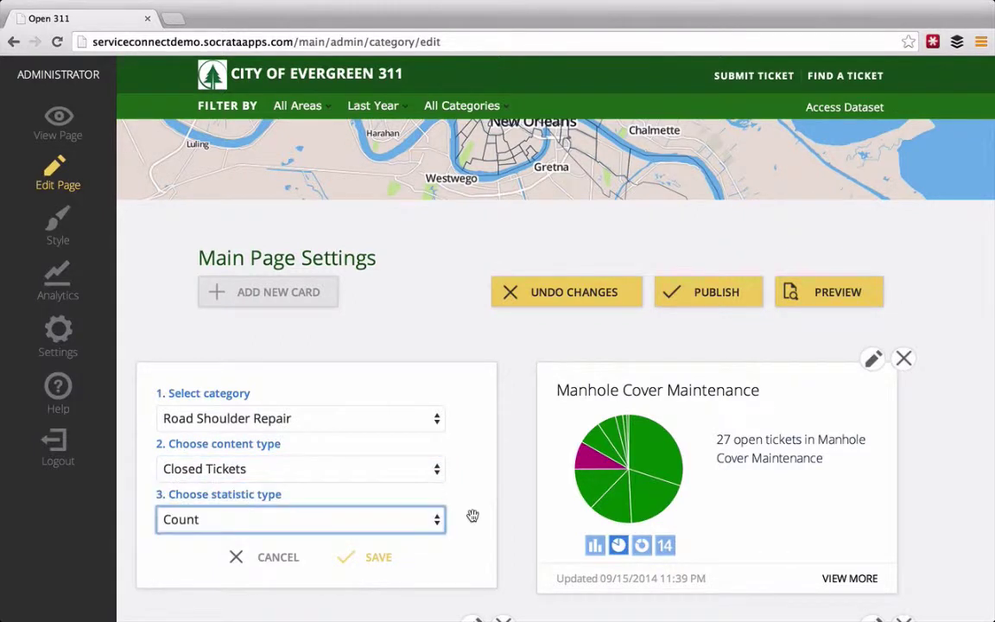
pyautogui.click(375, 559)
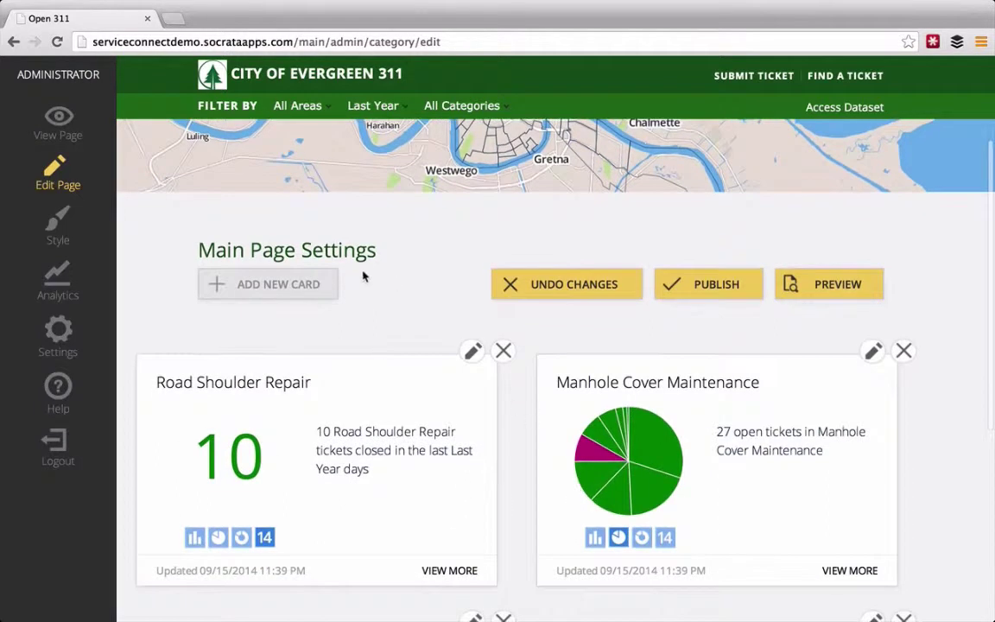
# - Add a new card for Illegal Dumping Reporting with content type Open To Closed Tickets and statistic type Percentage, and save it
pyautogui.click(260, 284)
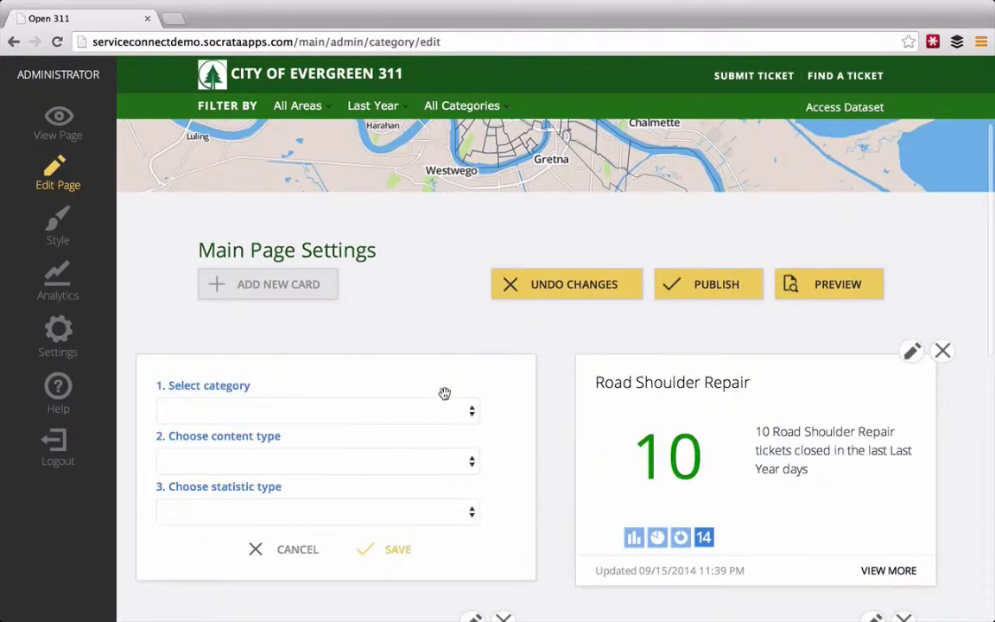
pyautogui.scroll(-1, 389, 389)
pyautogui.click(386, 383)
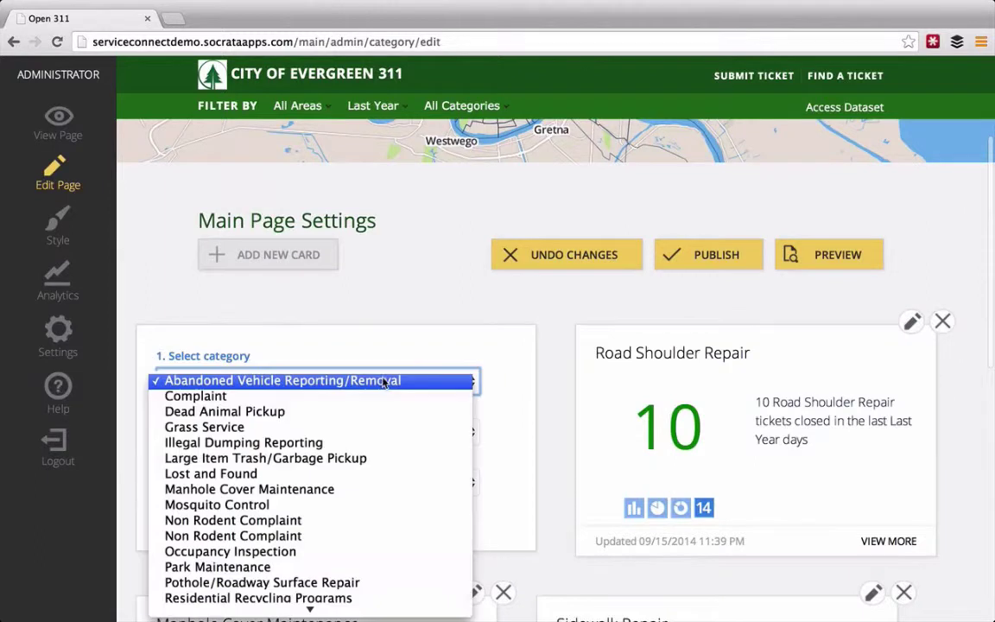
pyautogui.click(365, 441)
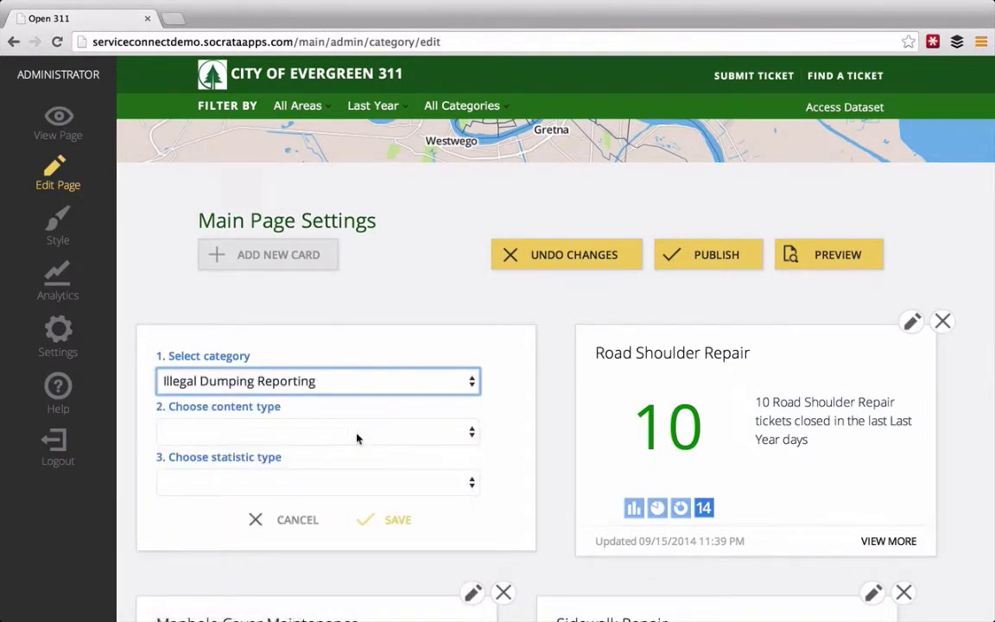
pyautogui.click(356, 437)
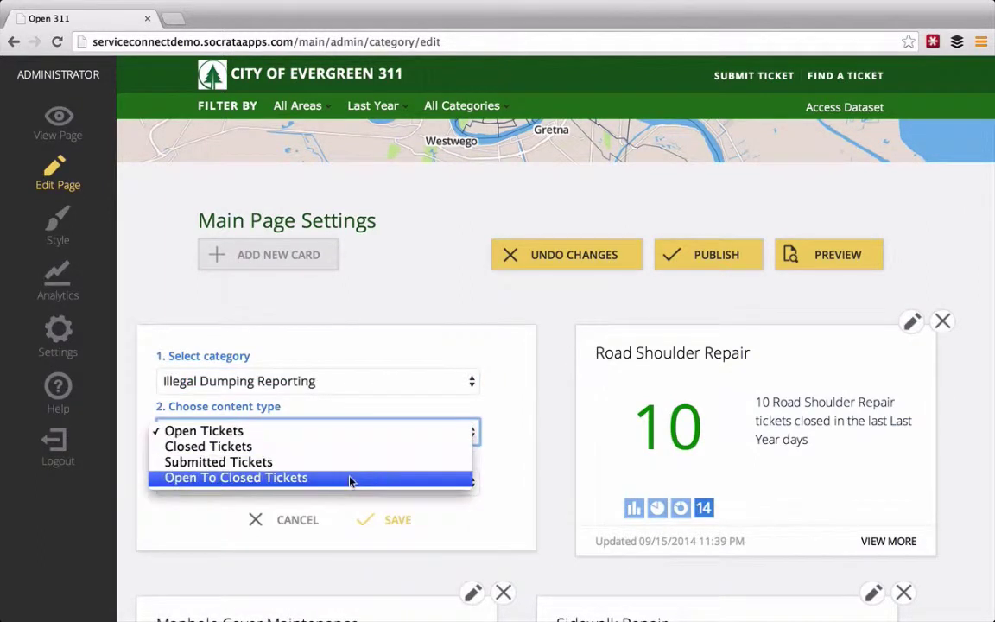
pyautogui.click(350, 481)
pyautogui.click(344, 481)
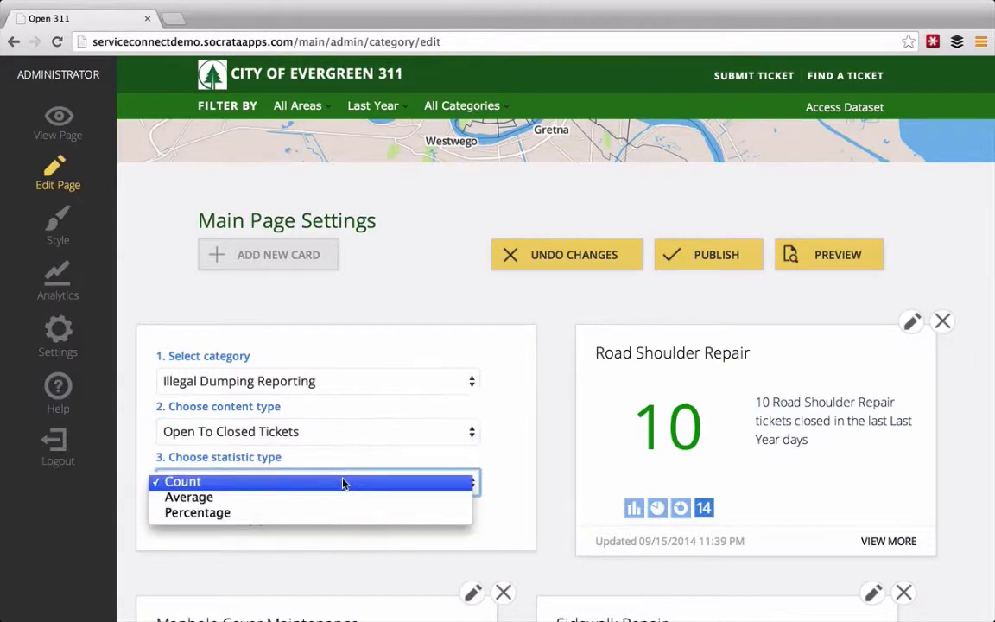
pyautogui.click(314, 515)
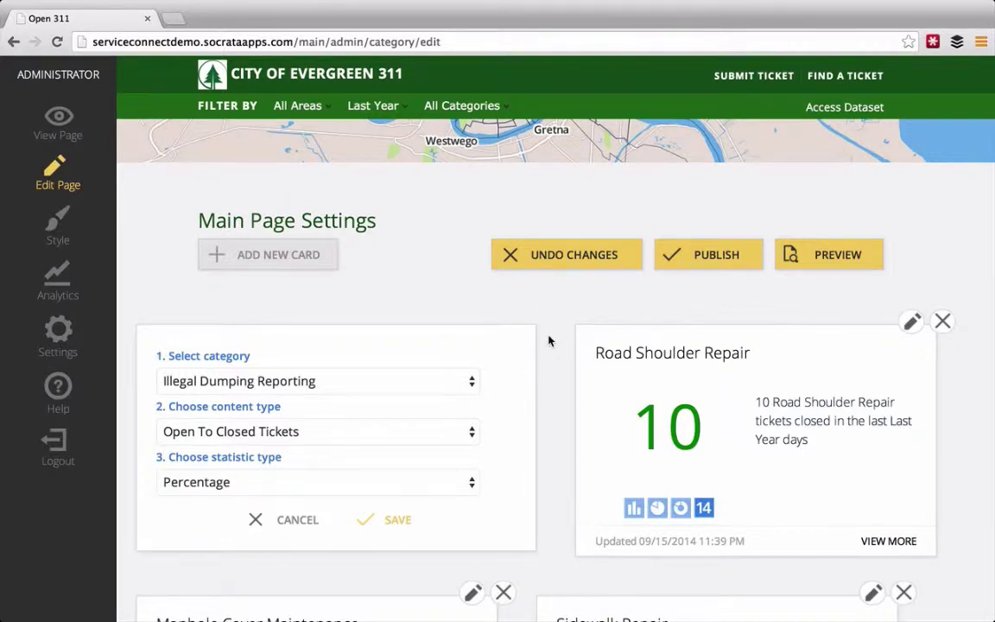
pyautogui.scroll(-1, 548, 341)
pyautogui.click(390, 506)
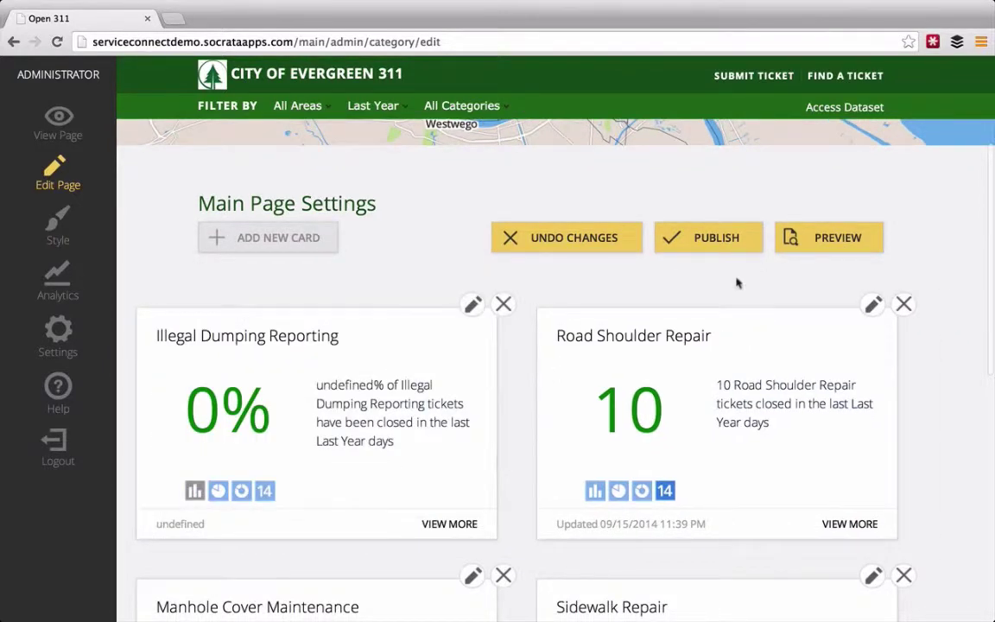
# - Preview the main page with its edited cards, look through them and undo the unpublished changes
pyautogui.click(822, 240)
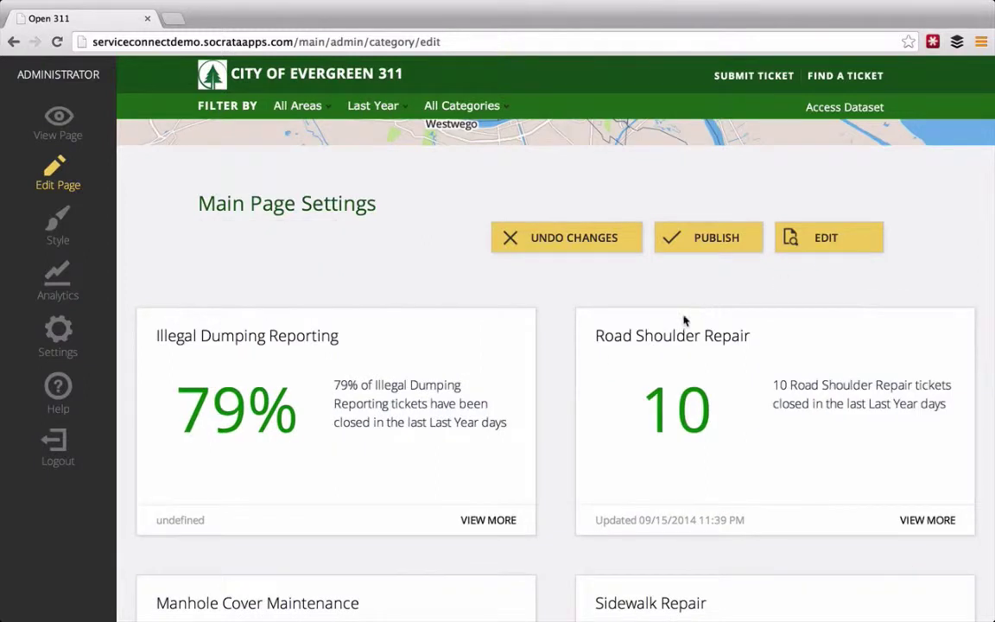
pyautogui.scroll(-1, 592, 364)
pyautogui.scroll(-1, 592, 365)
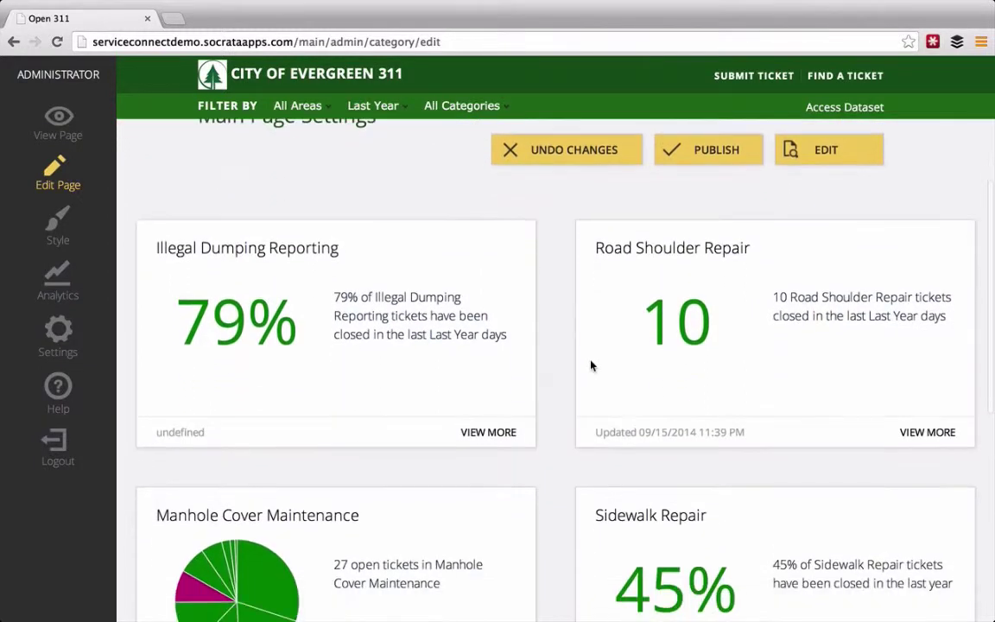
pyautogui.scroll(-1, 592, 365)
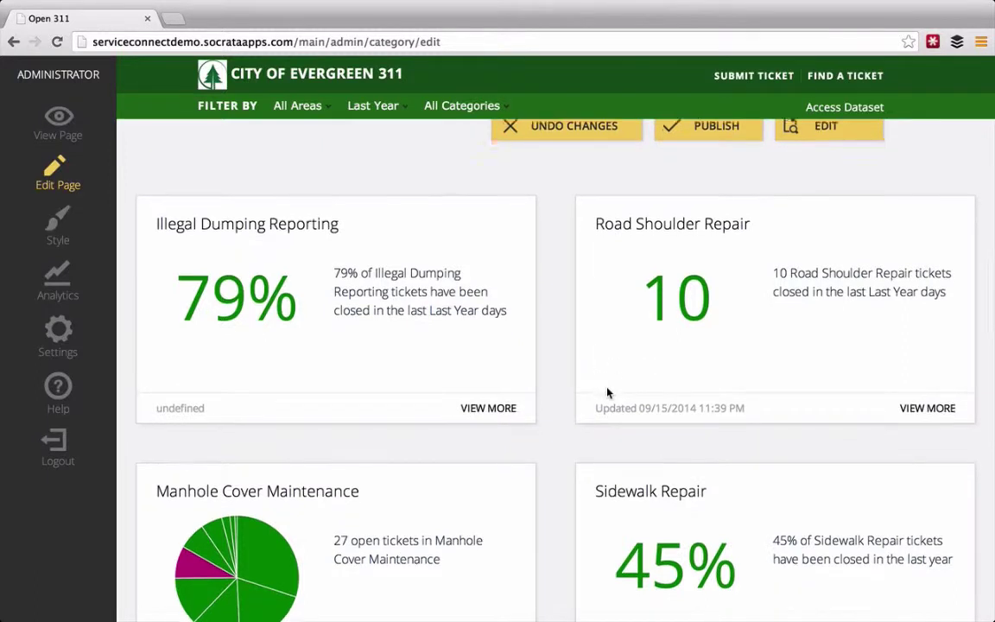
pyautogui.scroll(-2, 595, 394)
pyautogui.scroll(-3, 592, 395)
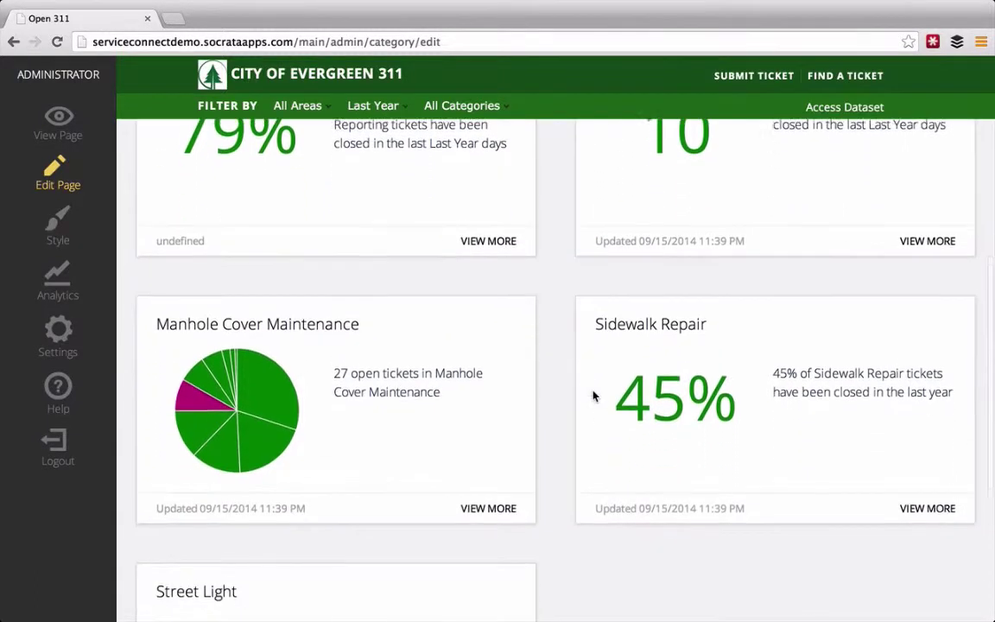
pyautogui.scroll(6, 593, 396)
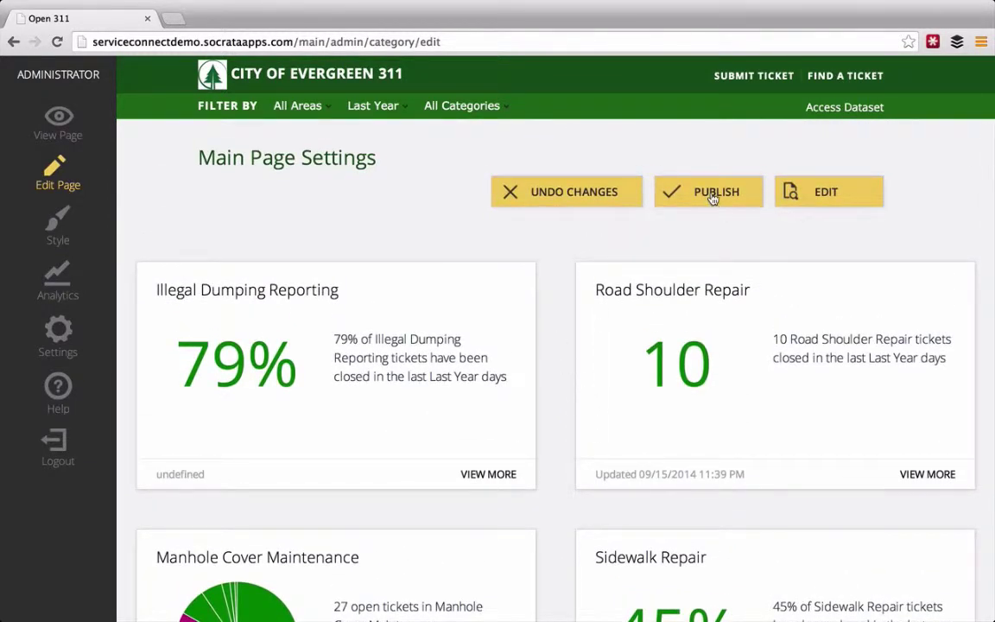
pyautogui.click(560, 193)
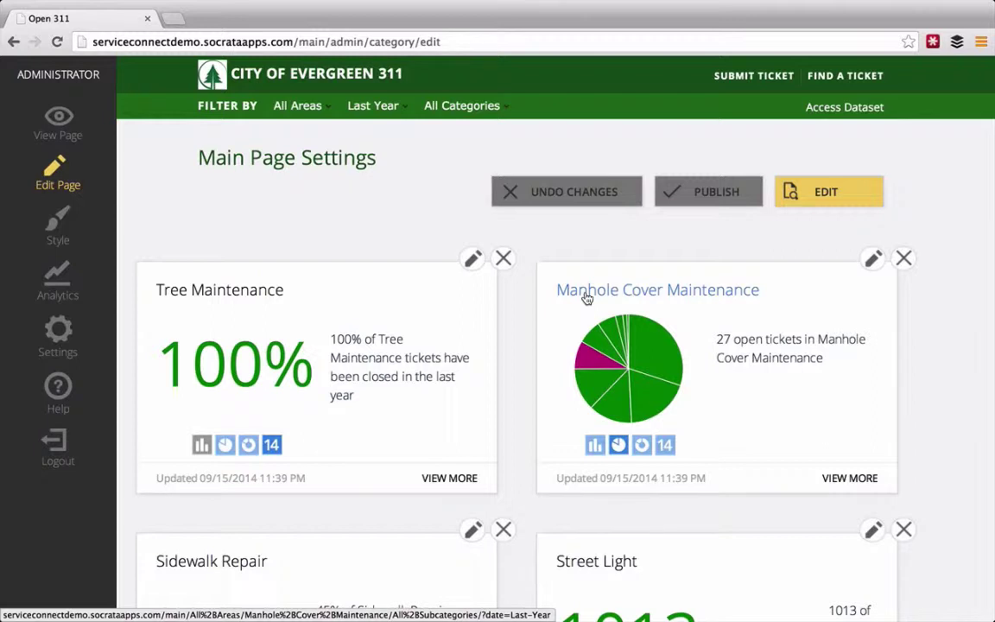
# - View the site's color theme options, and open the Analytics page to review site usage and the most visited categories
pyautogui.click(60, 227)
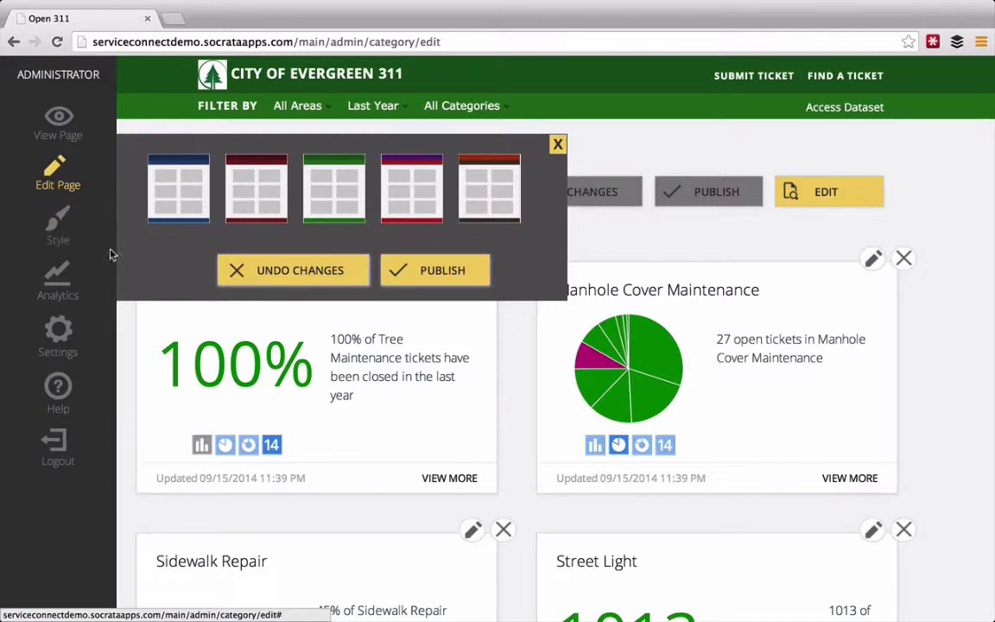
pyautogui.click(57, 281)
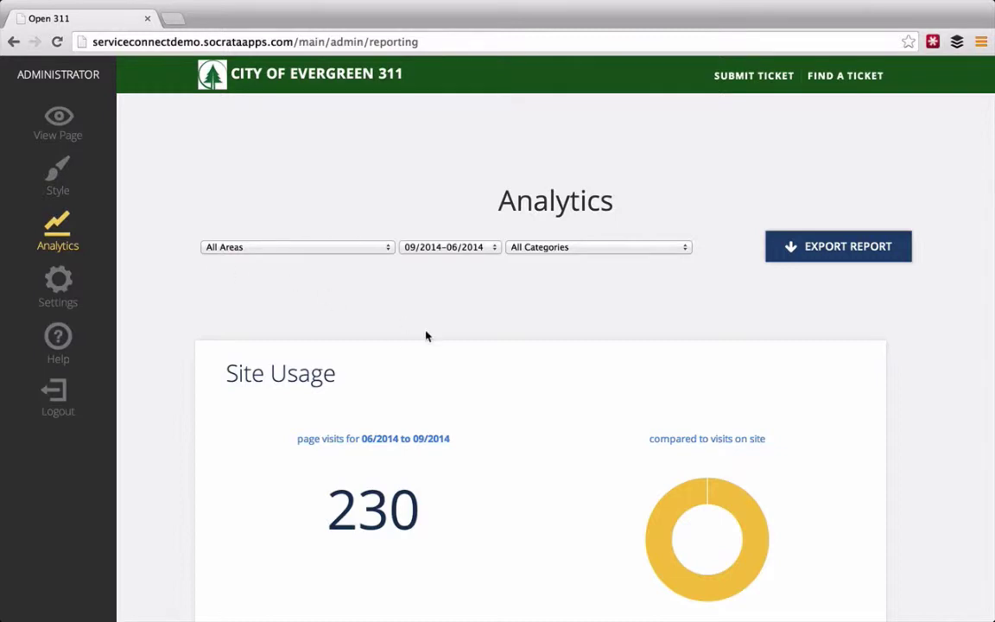
pyautogui.scroll(-2, 426, 335)
pyautogui.scroll(-2, 429, 335)
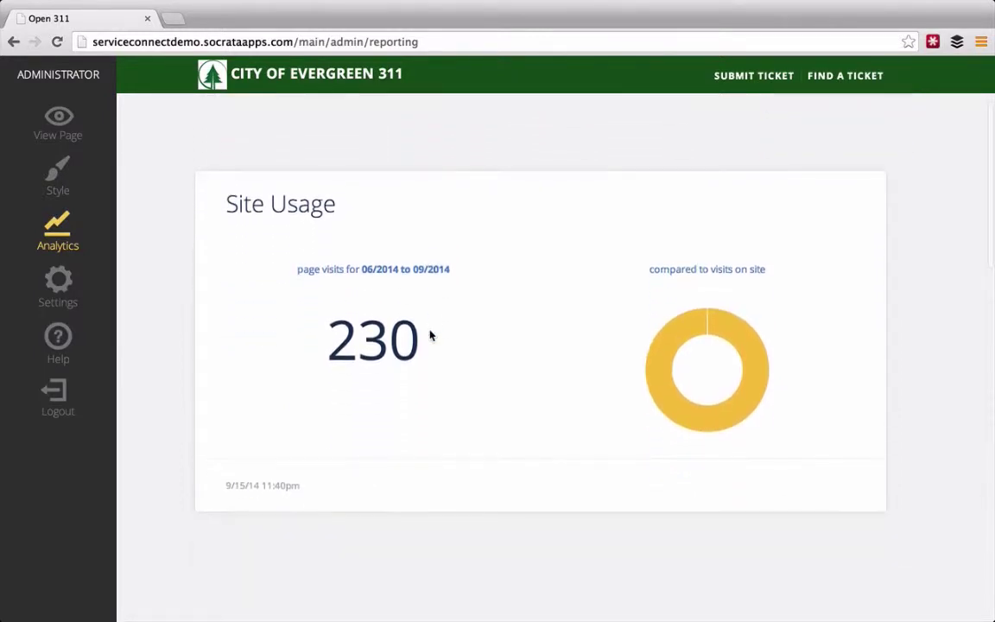
pyautogui.scroll(-5, 430, 335)
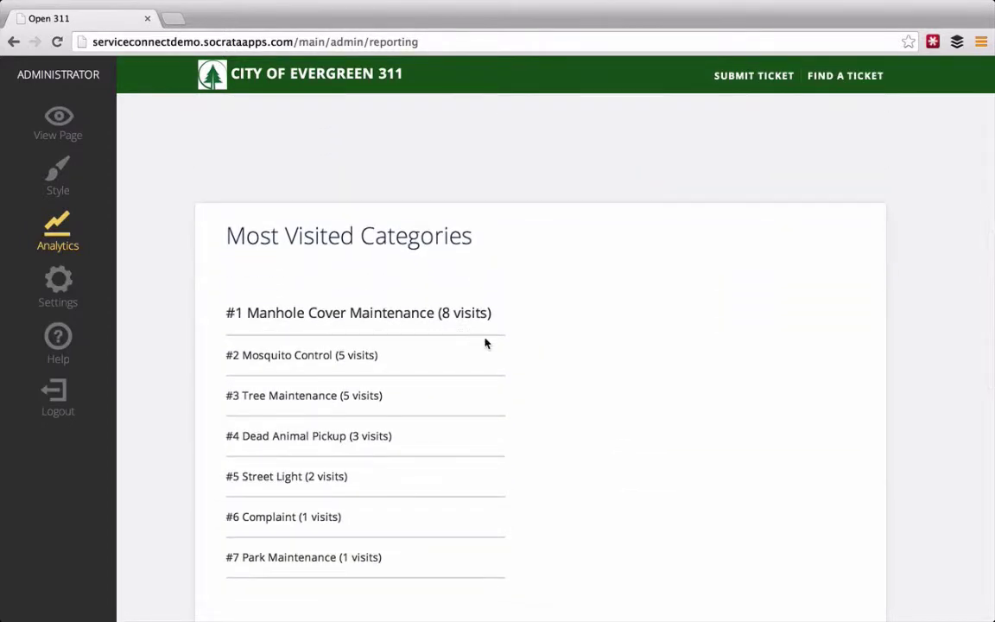
pyautogui.scroll(-1, 485, 342)
# - Examine the Neighborhood Comparison chart and its ranking of areas by visits, and return toward the most visited categories
pyautogui.scroll(-7, 484, 342)
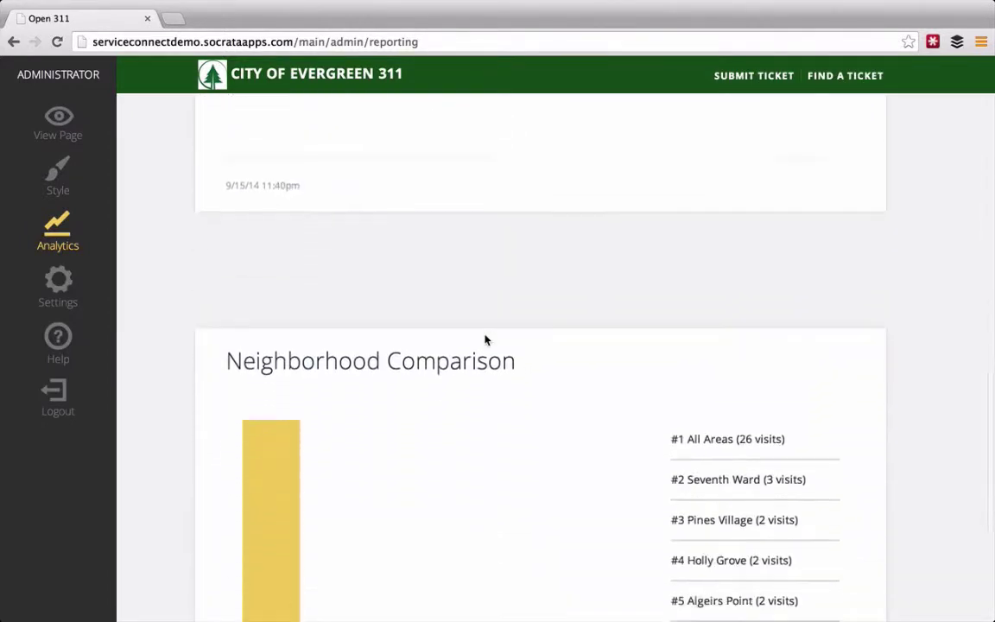
pyautogui.scroll(-1, 484, 341)
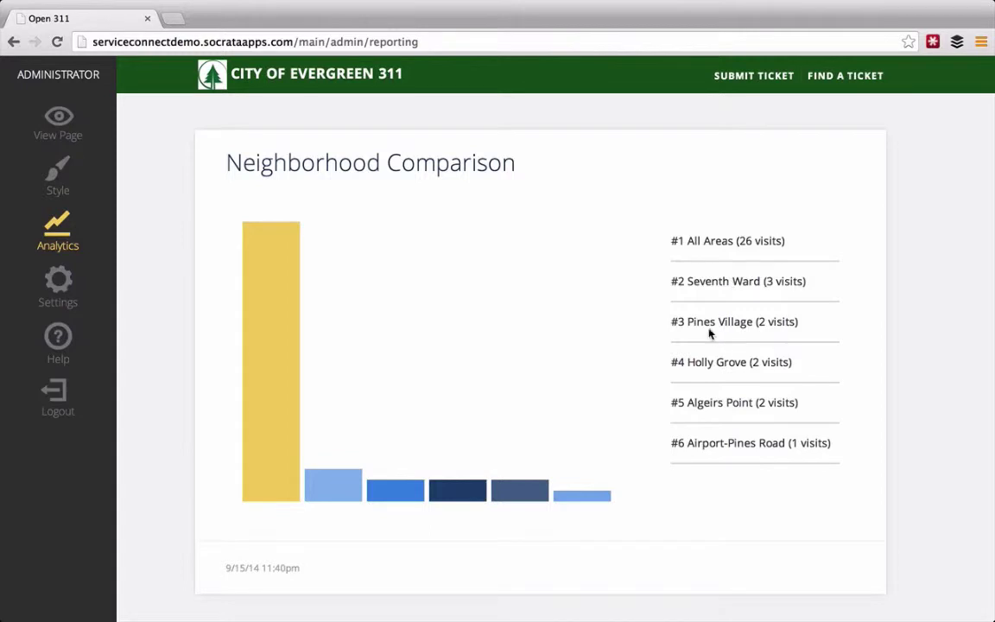
pyautogui.scroll(-1, 699, 417)
pyautogui.scroll(-1, 699, 417)
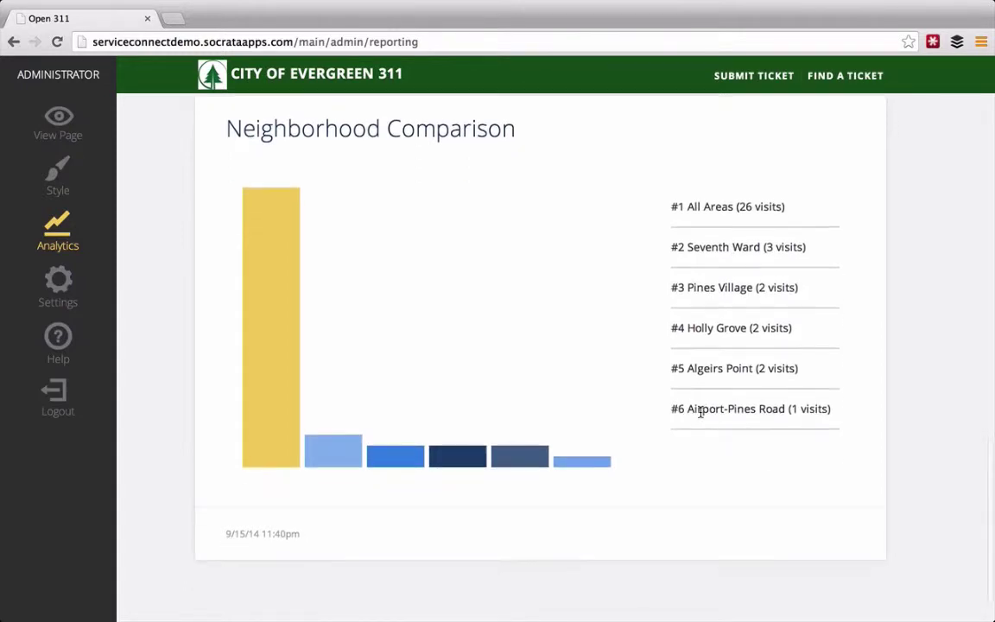
pyautogui.scroll(-1, 701, 411)
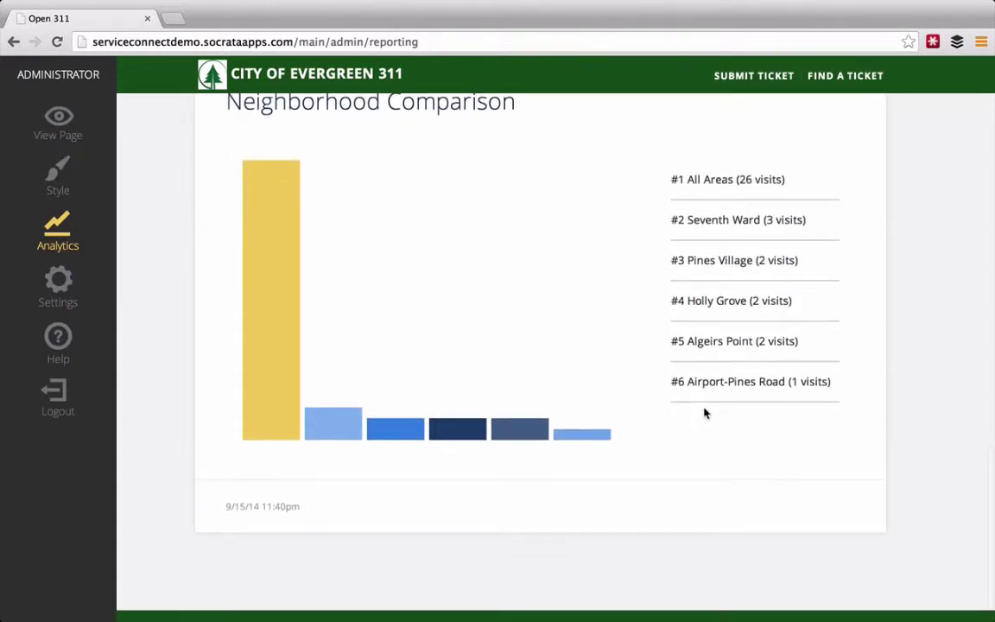
pyautogui.scroll(-1, 701, 395)
pyautogui.scroll(2, 701, 395)
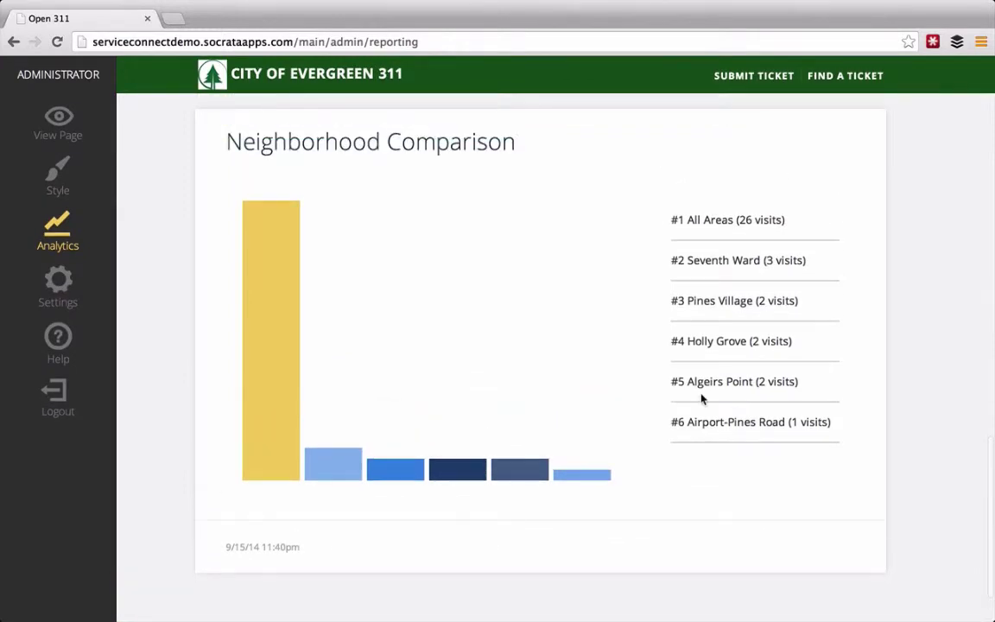
pyautogui.scroll(6, 702, 398)
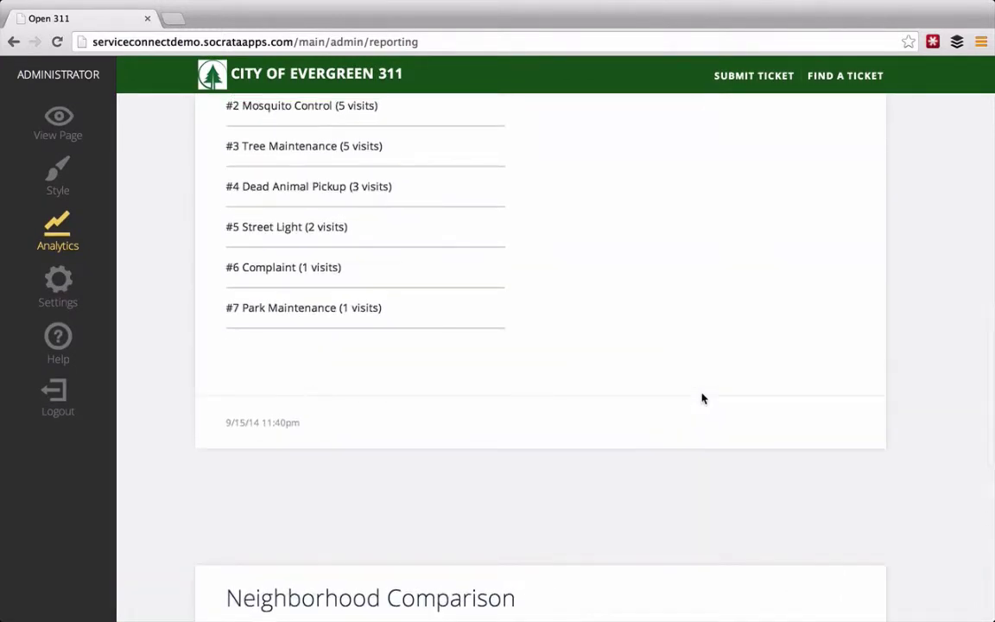